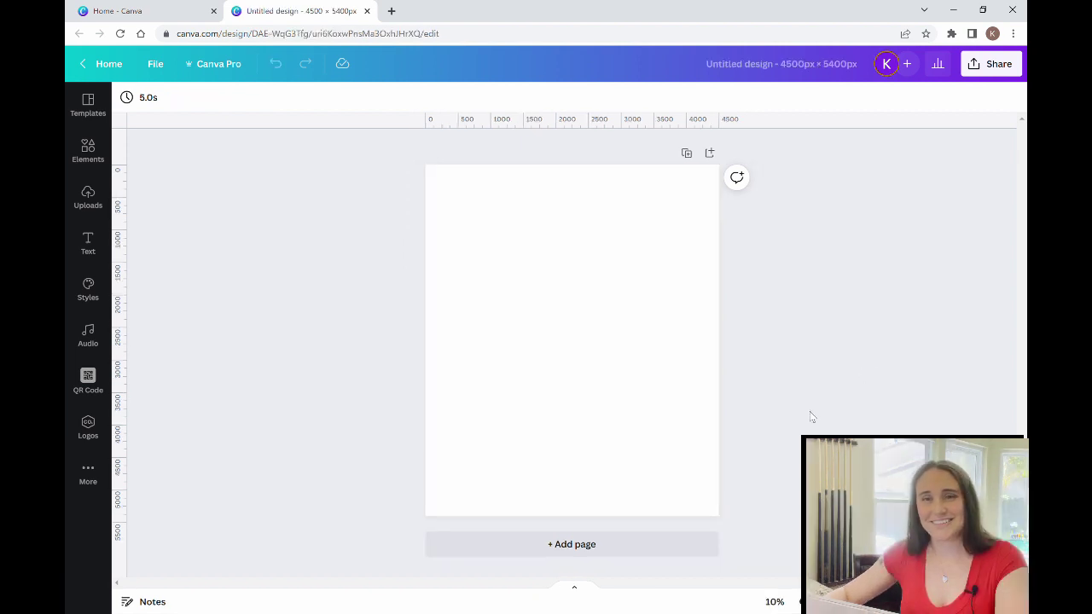
# Set the blank page's background colour to black.
pyautogui.click(576, 337)
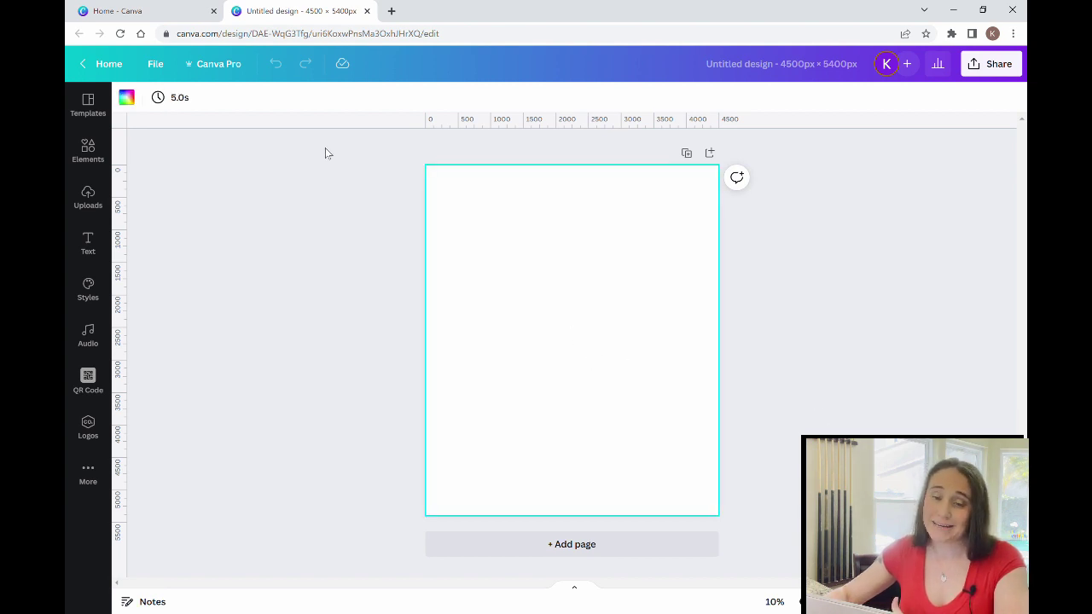
pyautogui.click(126, 98)
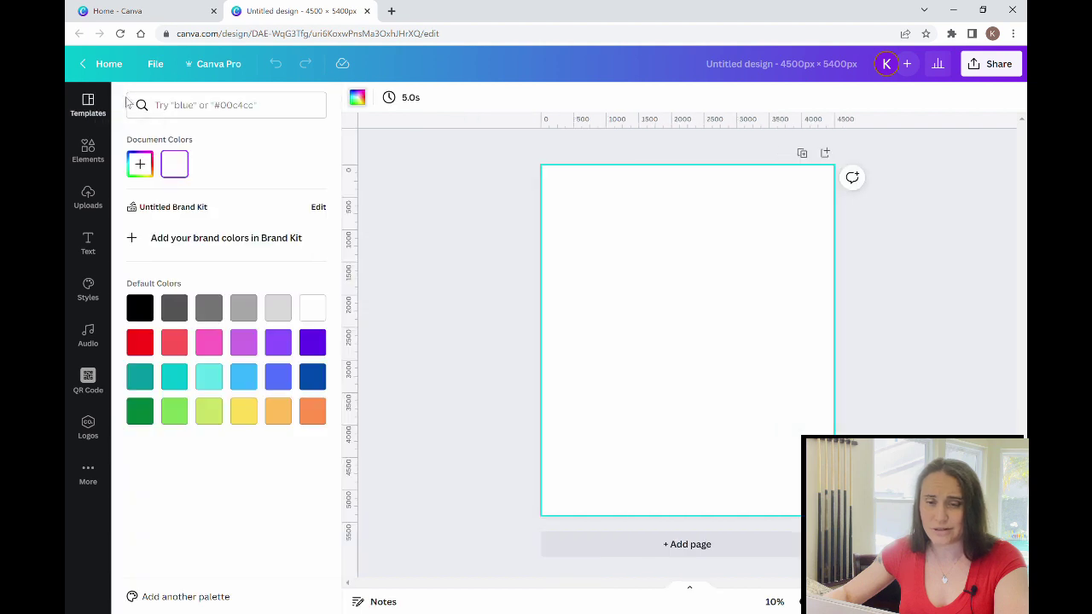
pyautogui.click(139, 310)
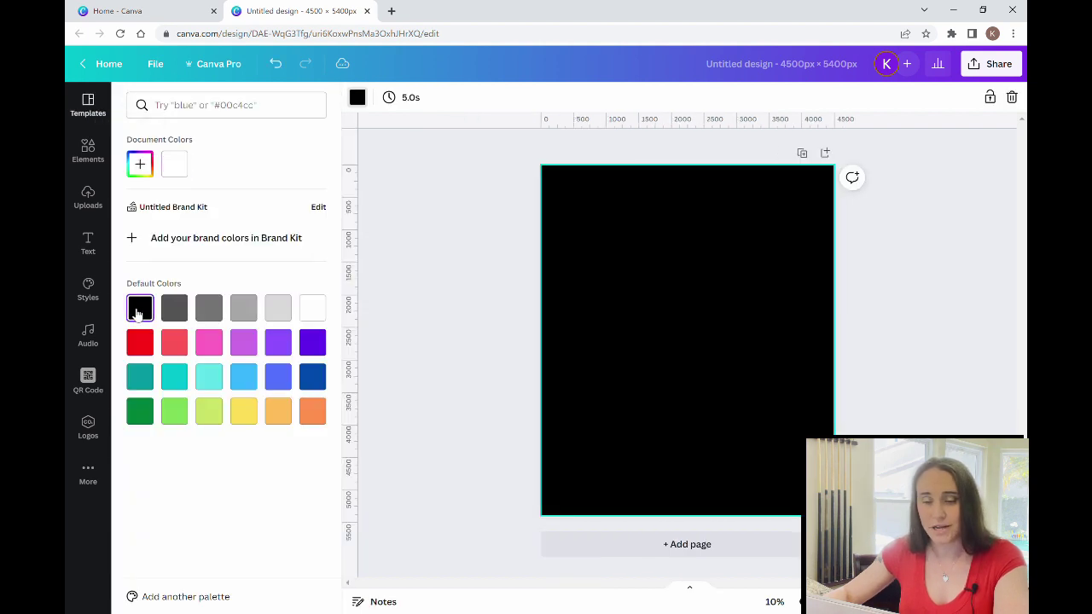
pyautogui.click(405, 316)
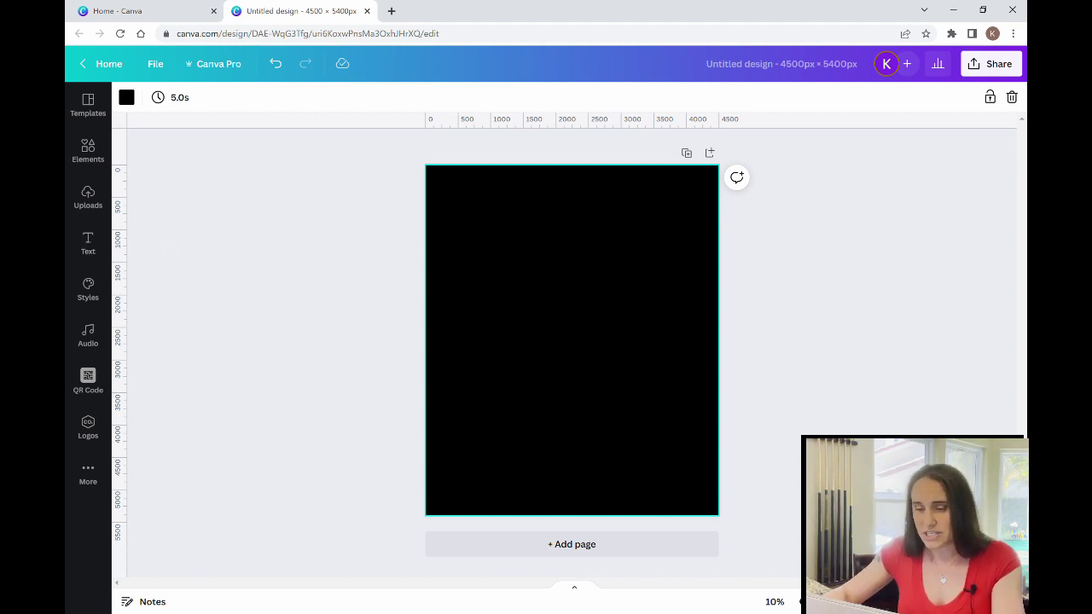
# Add the text "DIVE" to the page and enlarge it to span most of the page width.
pyautogui.press('t')
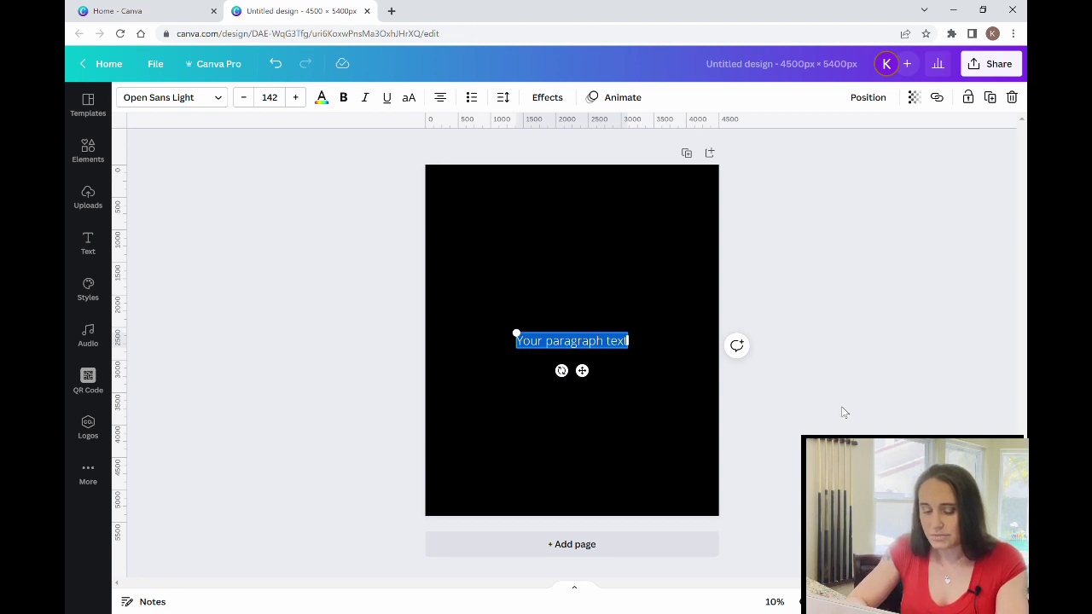
pyautogui.press('BackSpace')
pyautogui.write('DIVE')
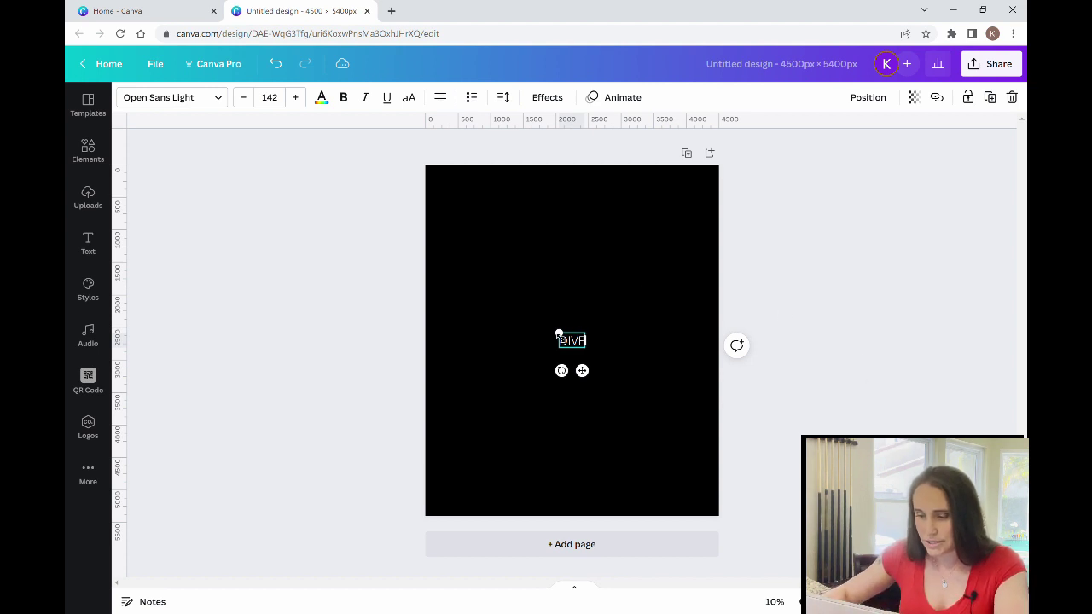
pyautogui.moveTo(561, 338); pyautogui.dragTo(474, 285)
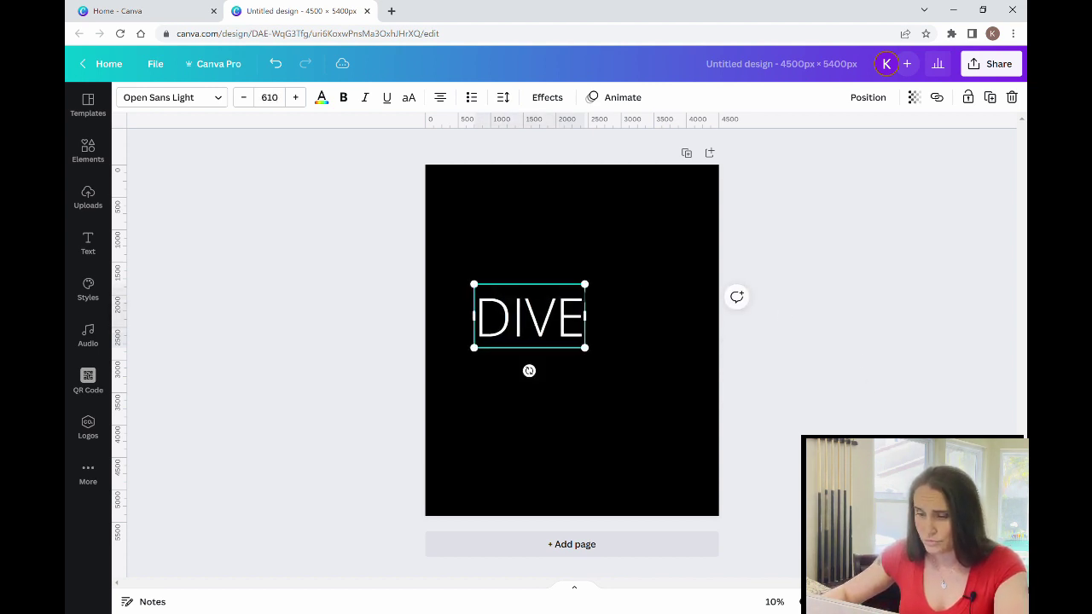
pyautogui.moveTo(588, 290); pyautogui.dragTo(693, 227)
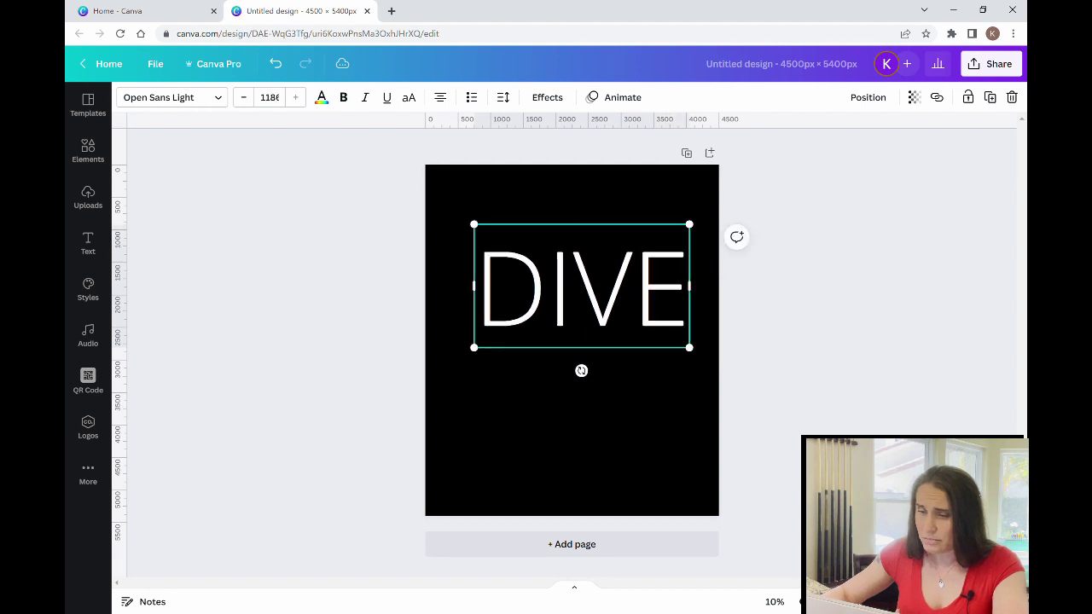
pyautogui.moveTo(478, 225); pyautogui.dragTo(447, 209)
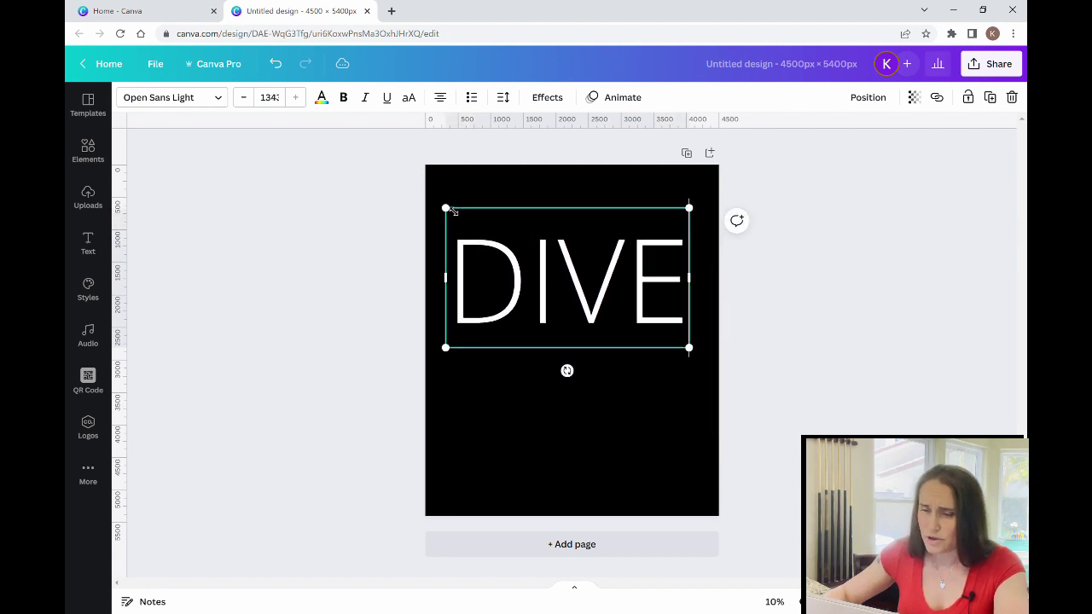
# Change the DIVE text's font to Archivo Black from the popular fonts.
pyautogui.click(215, 100)
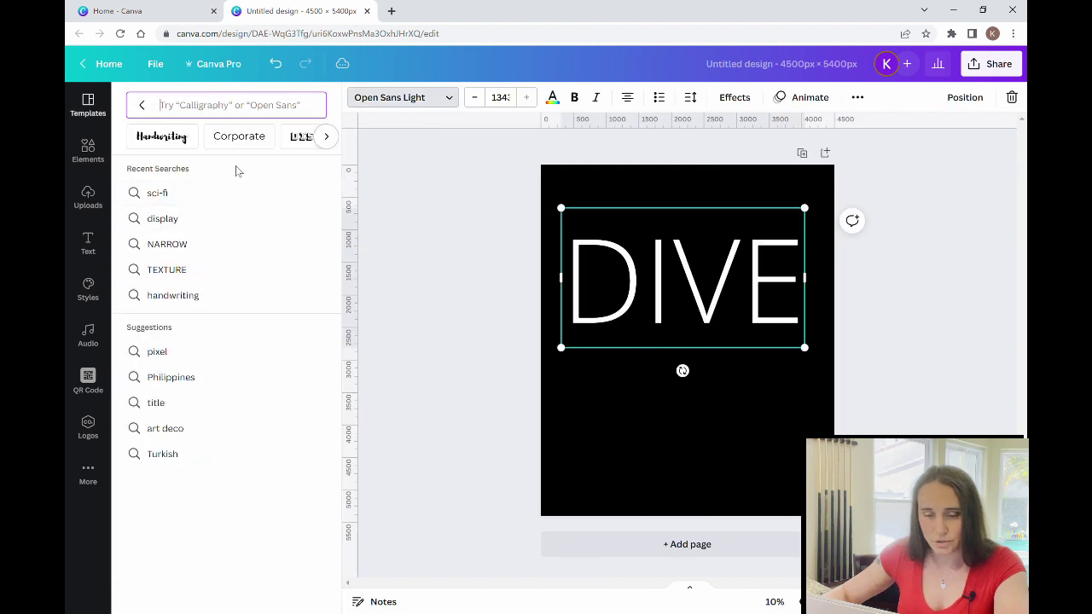
pyautogui.click(143, 107)
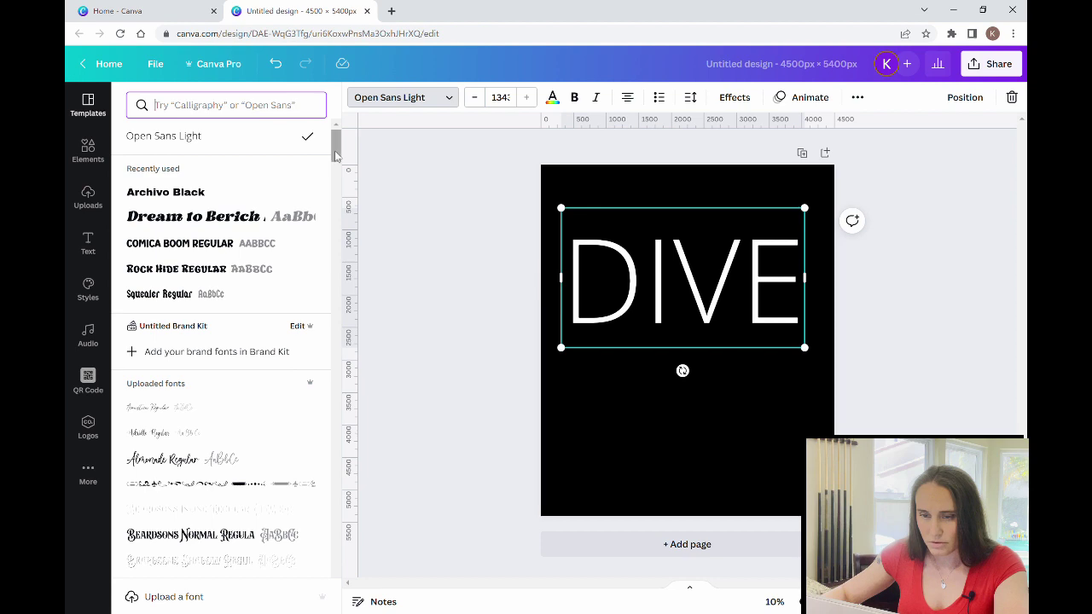
pyautogui.moveTo(336, 147); pyautogui.dragTo(358, 390)
pyautogui.moveTo(336, 295); pyautogui.dragTo(338, 390)
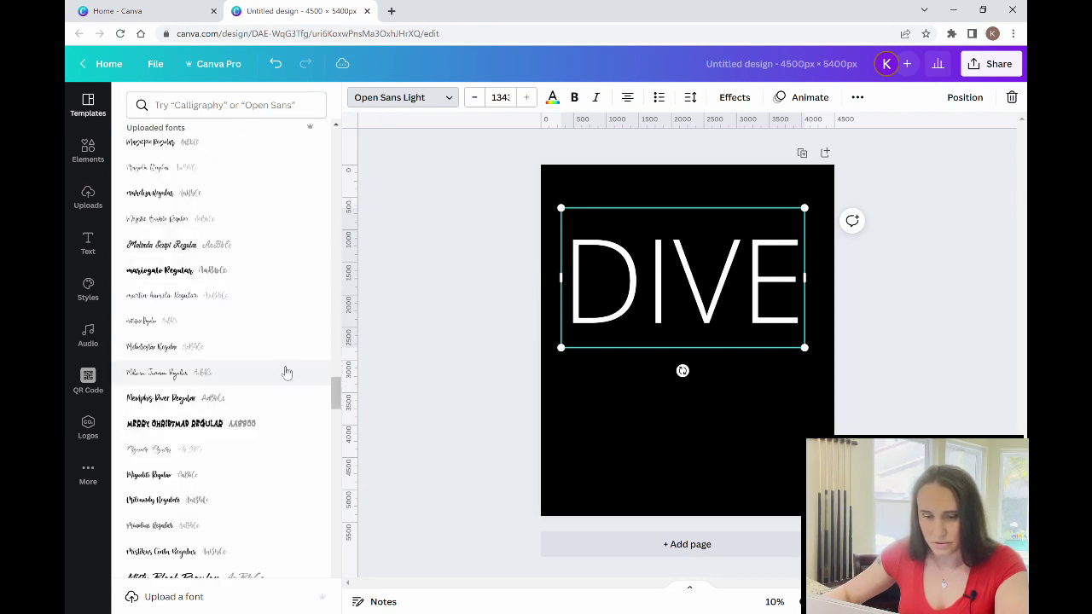
pyautogui.scroll(-10, 276, 384)
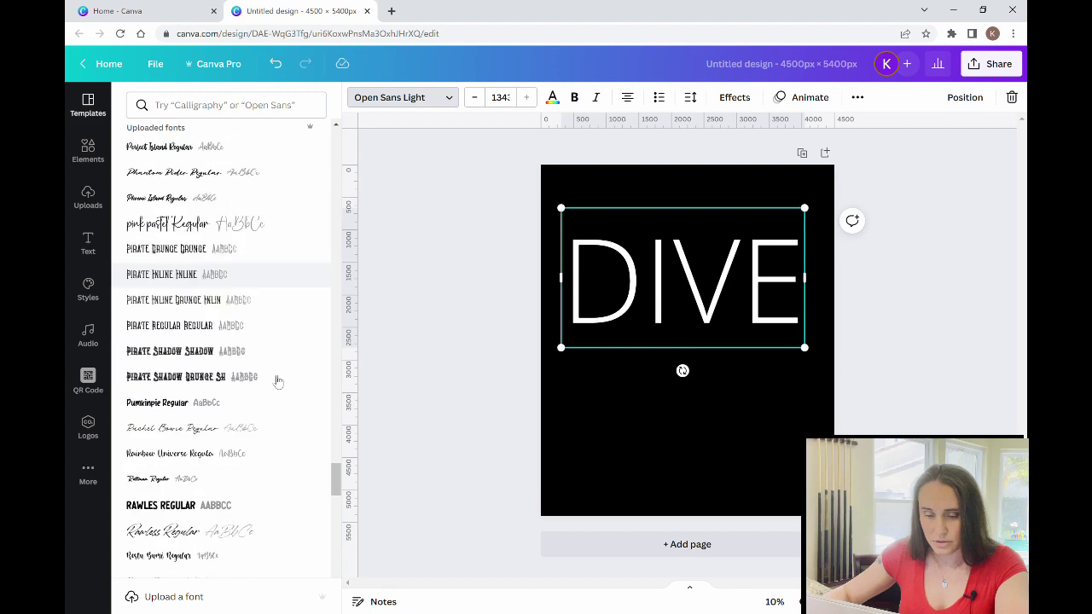
pyautogui.scroll(-15, 276, 384)
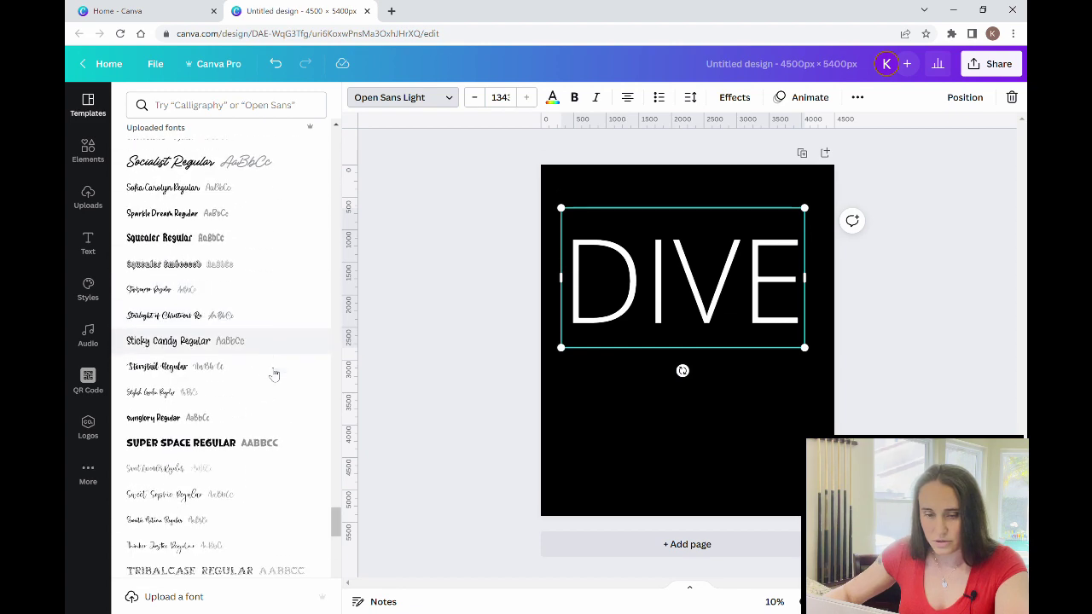
pyautogui.scroll(-10, 273, 372)
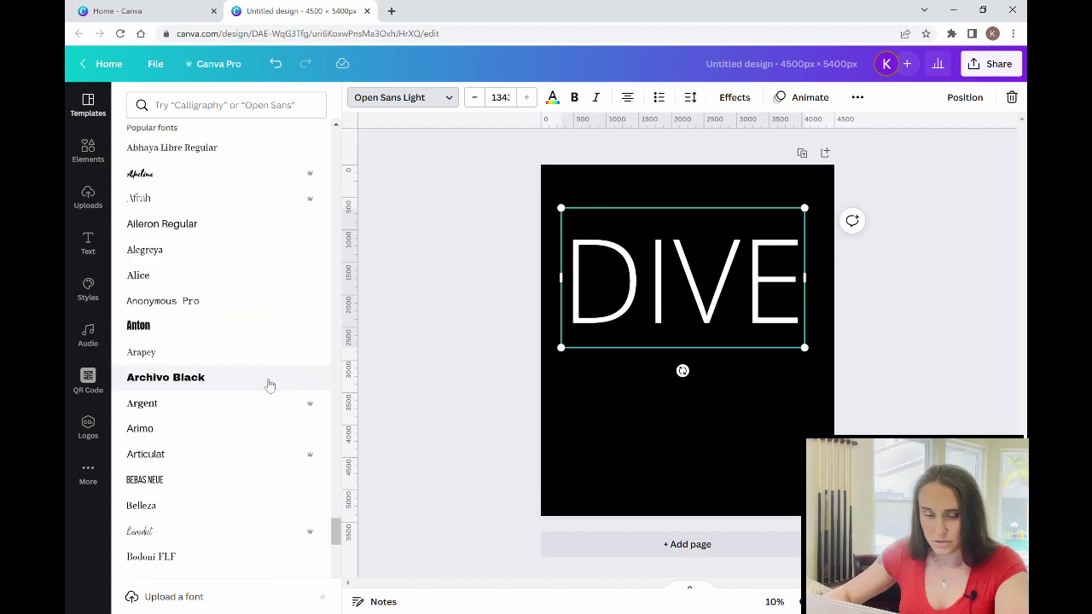
pyautogui.click(189, 381)
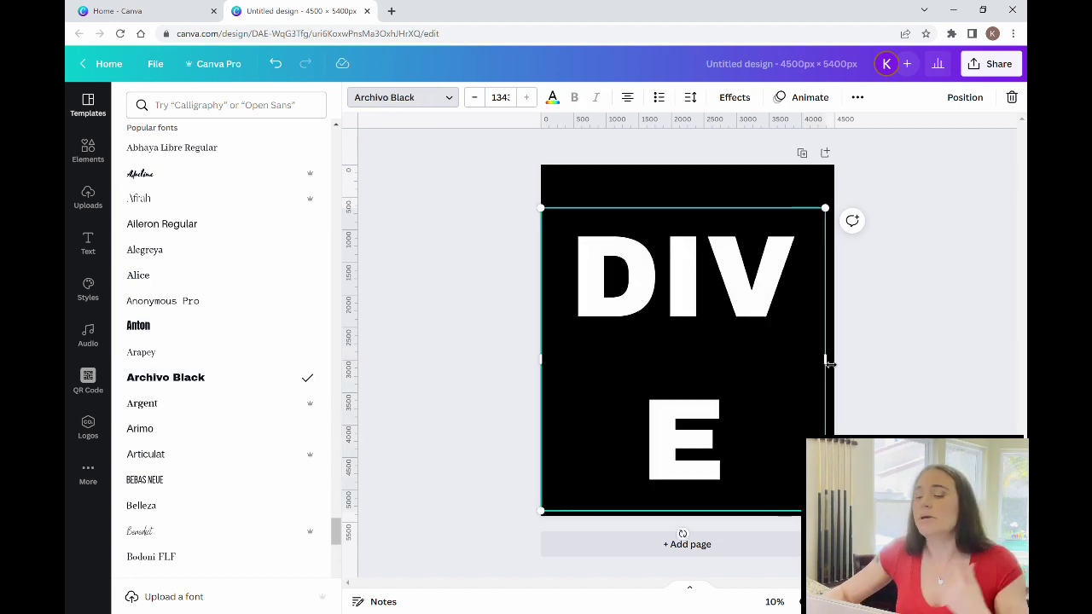
# Fit DIVE on one line near the page's upper edge, with its text box spanning the page width at about font size 1124.
pyautogui.moveTo(826, 359); pyautogui.dragTo(828, 330)
pyautogui.click(622, 403)
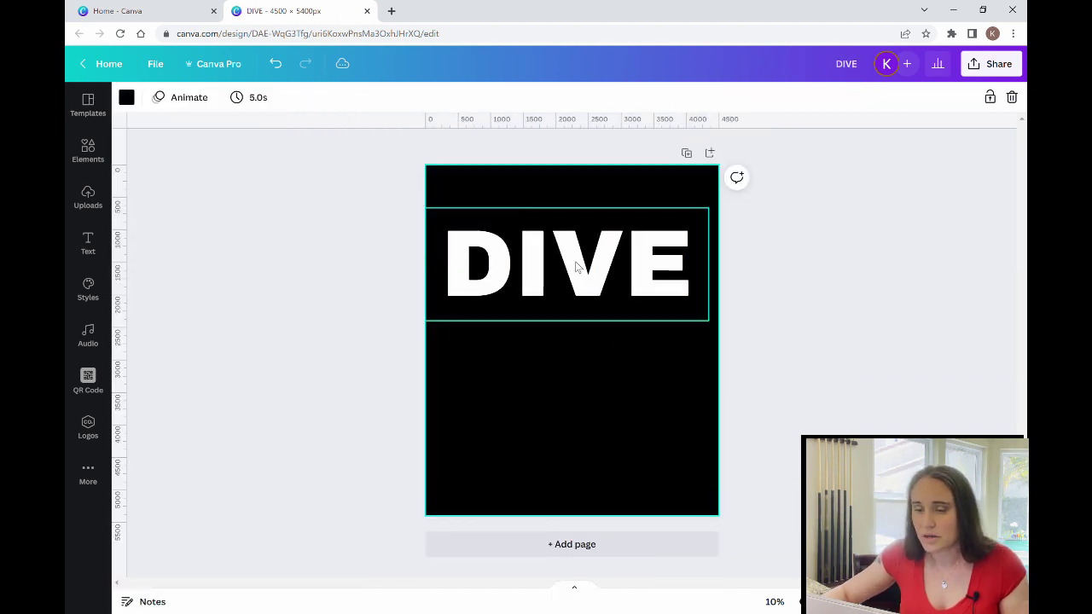
pyautogui.moveTo(588, 273); pyautogui.dragTo(588, 236)
pyautogui.moveTo(704, 289); pyautogui.dragTo(720, 294)
pyautogui.click(698, 360)
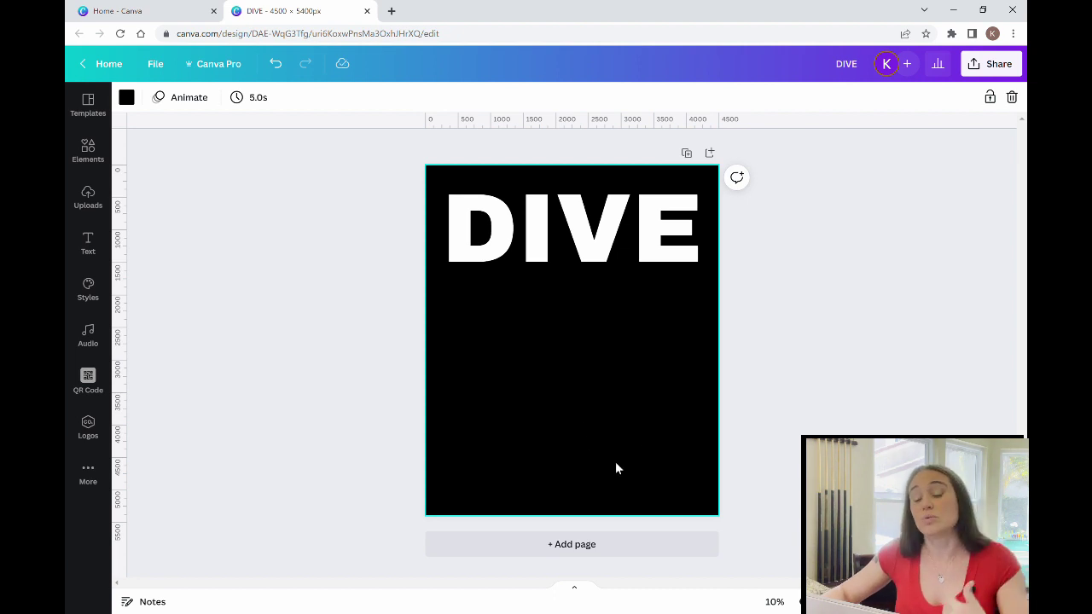
# Change the DIVE text colour to the default bright red.
pyautogui.click(541, 241)
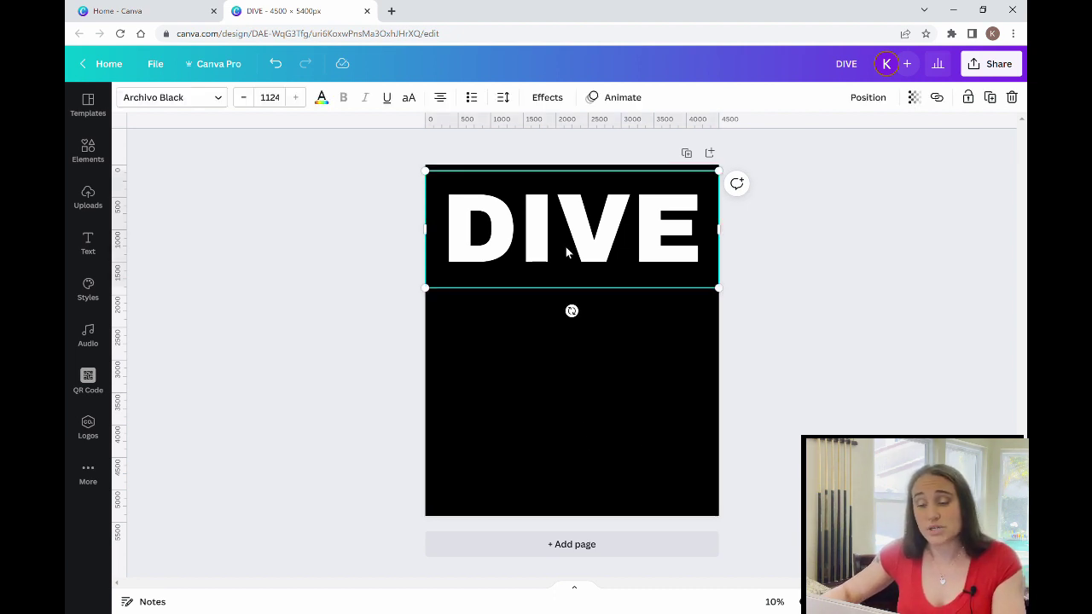
pyautogui.click(321, 99)
pyautogui.click(140, 342)
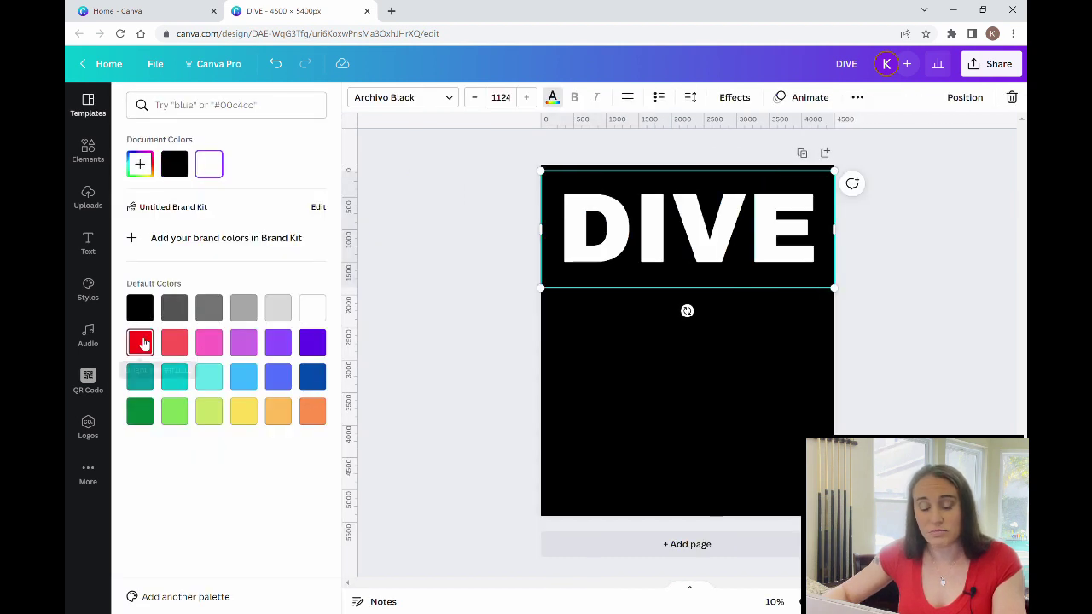
pyautogui.click(487, 266)
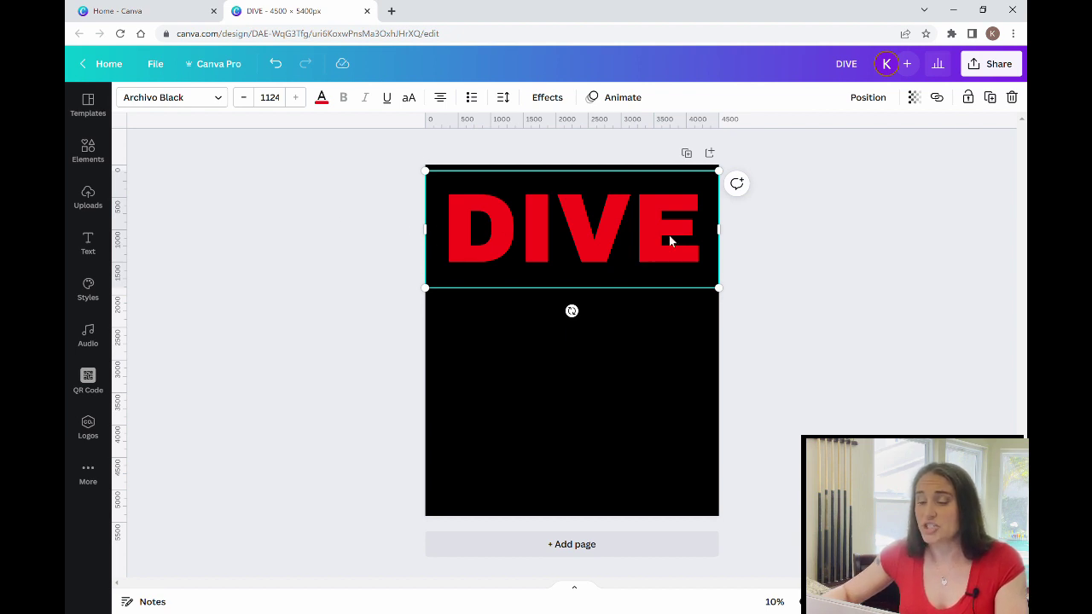
# Download the red DIVE design as a PNG with a transparent background.
pyautogui.click(981, 64)
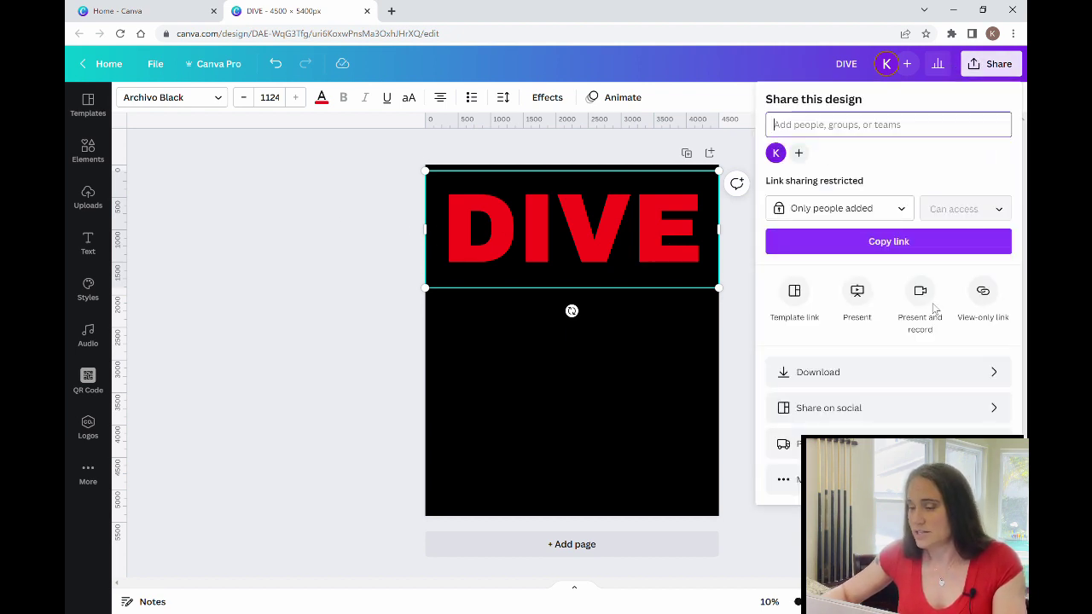
pyautogui.click(885, 375)
pyautogui.click(816, 232)
pyautogui.click(845, 333)
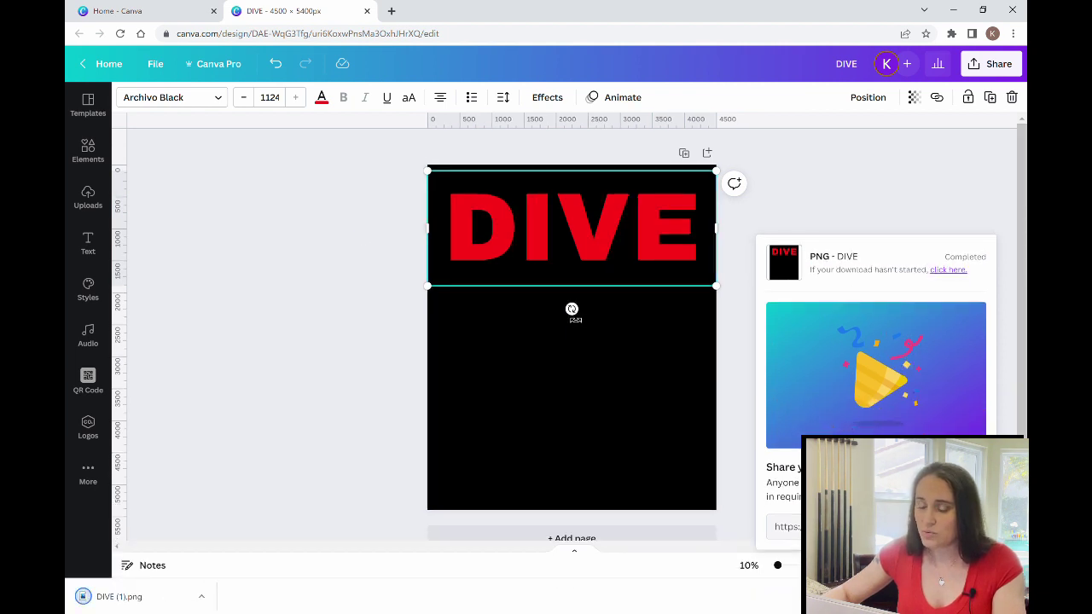
# Rotate the DIVE text slightly clockwise and download this version as a PNG with a transparent background.
pyautogui.moveTo(572, 312); pyautogui.dragTo(561, 317)
pyautogui.click(778, 382)
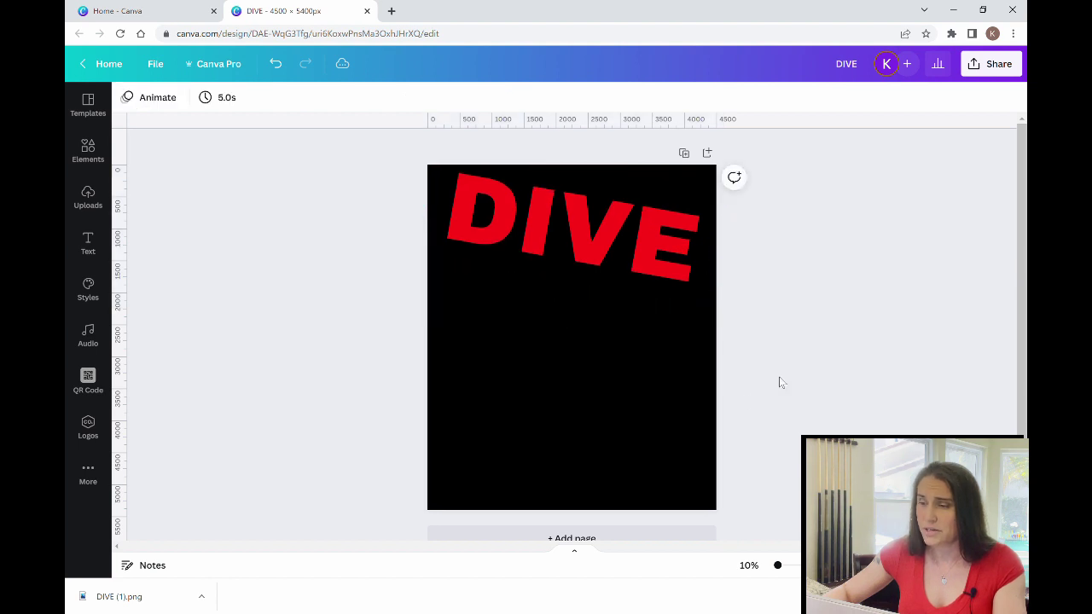
pyautogui.click(979, 65)
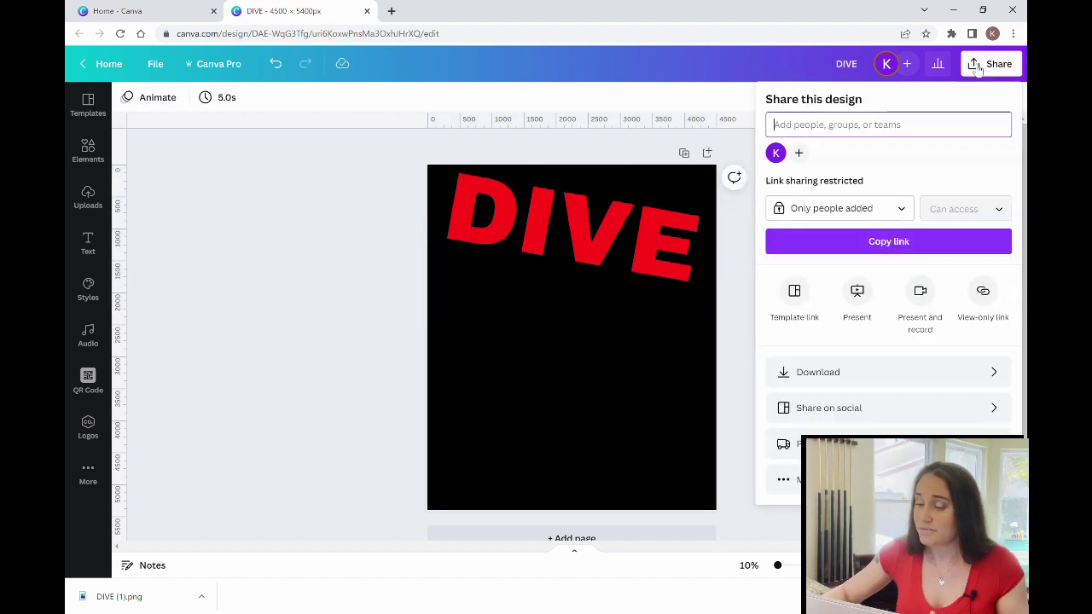
pyautogui.click(892, 372)
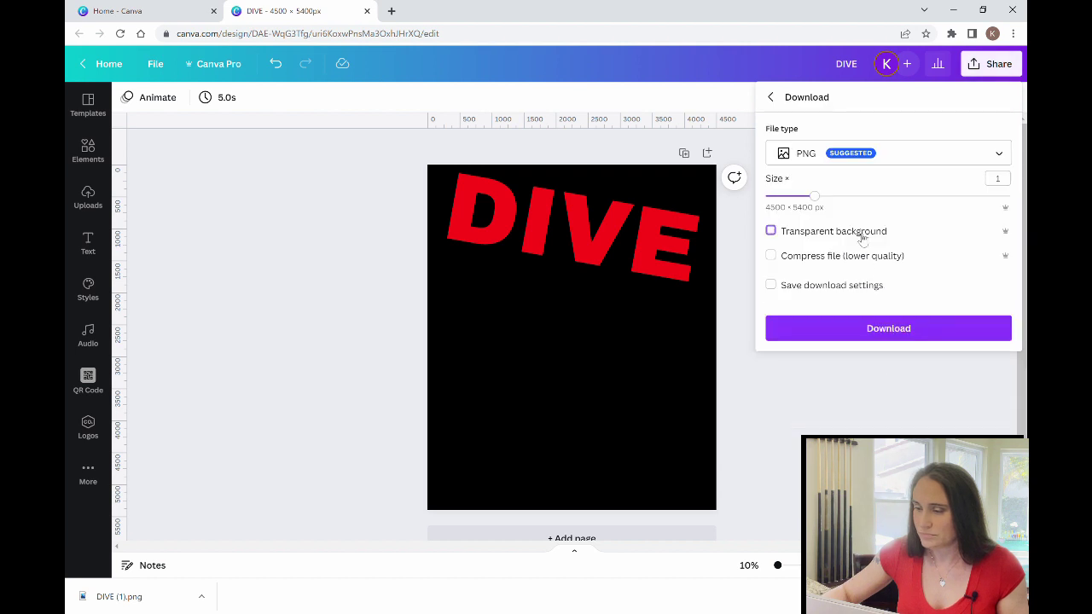
pyautogui.click(860, 234)
pyautogui.click(892, 332)
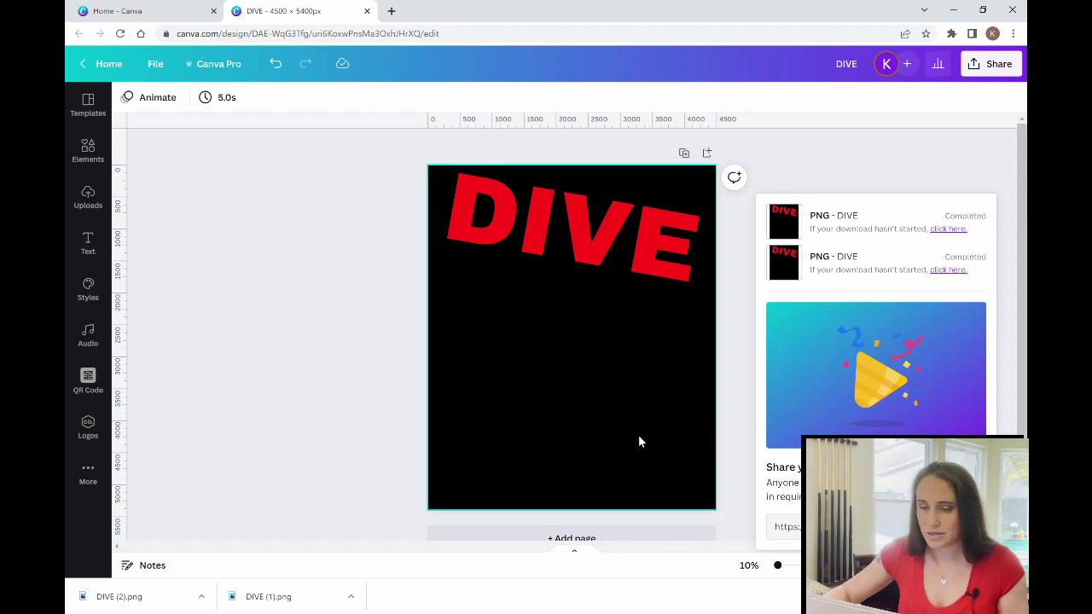
# Change the rotated DIVE text's colour to the default dark blue.
pyautogui.click(560, 232)
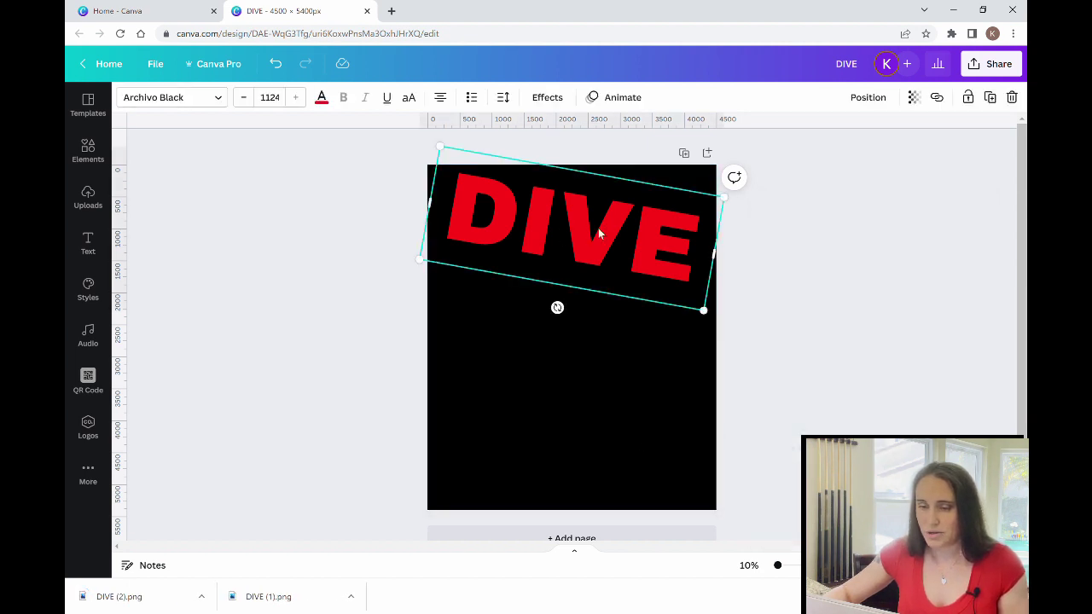
pyautogui.click(321, 99)
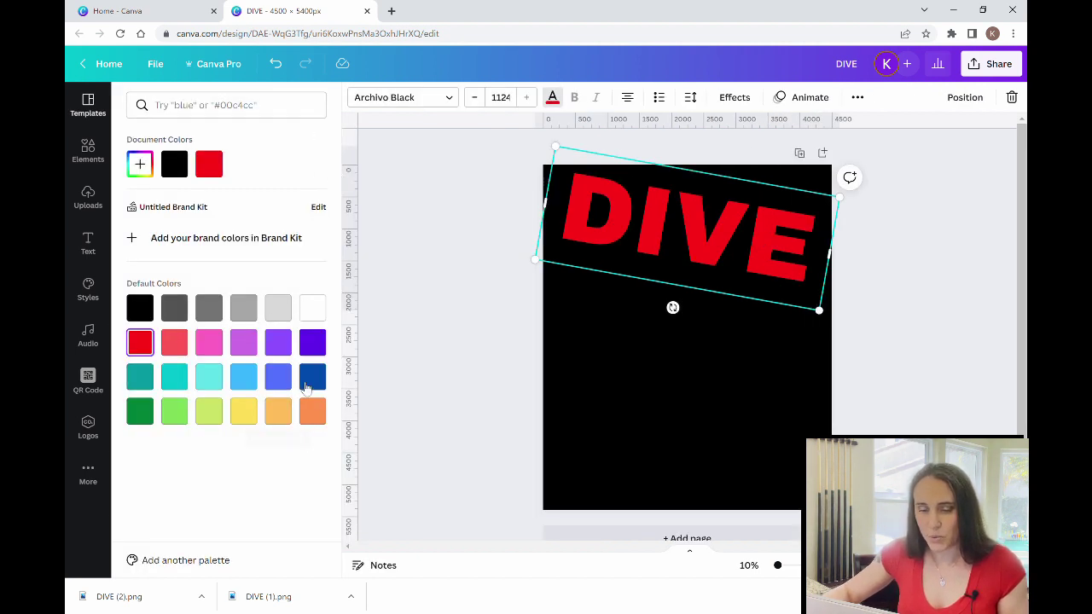
pyautogui.click(313, 383)
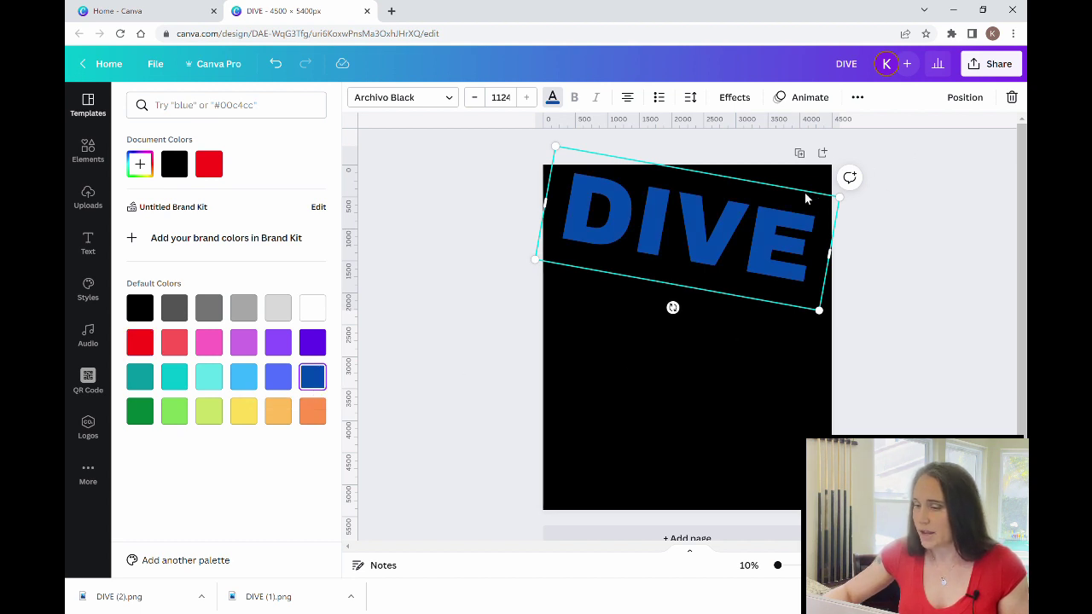
# Download the blue DIVE version as a PNG with a transparent background.
pyautogui.click(977, 65)
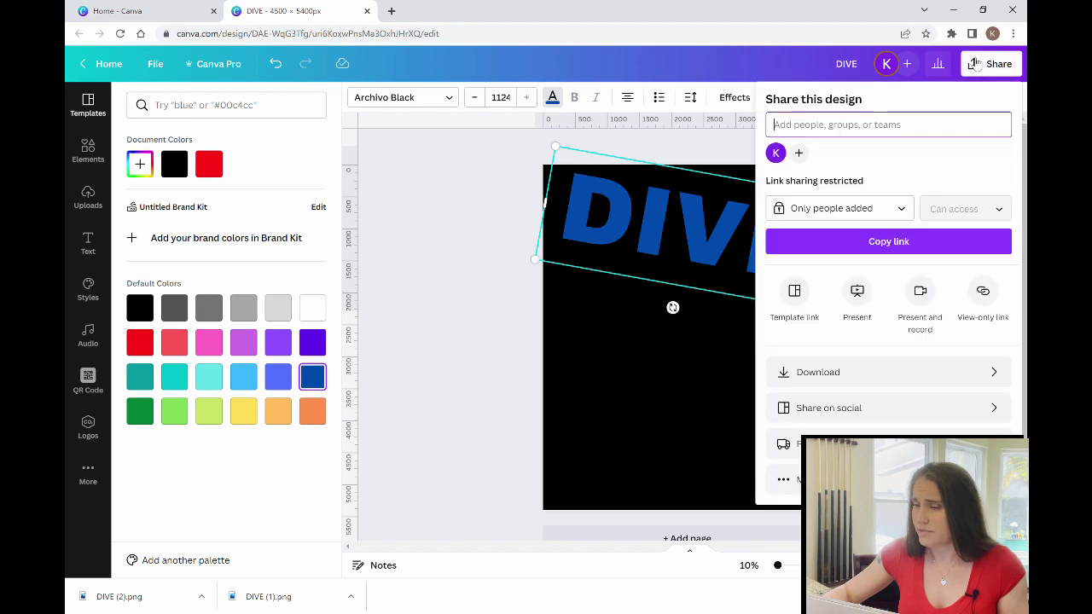
pyautogui.click(926, 372)
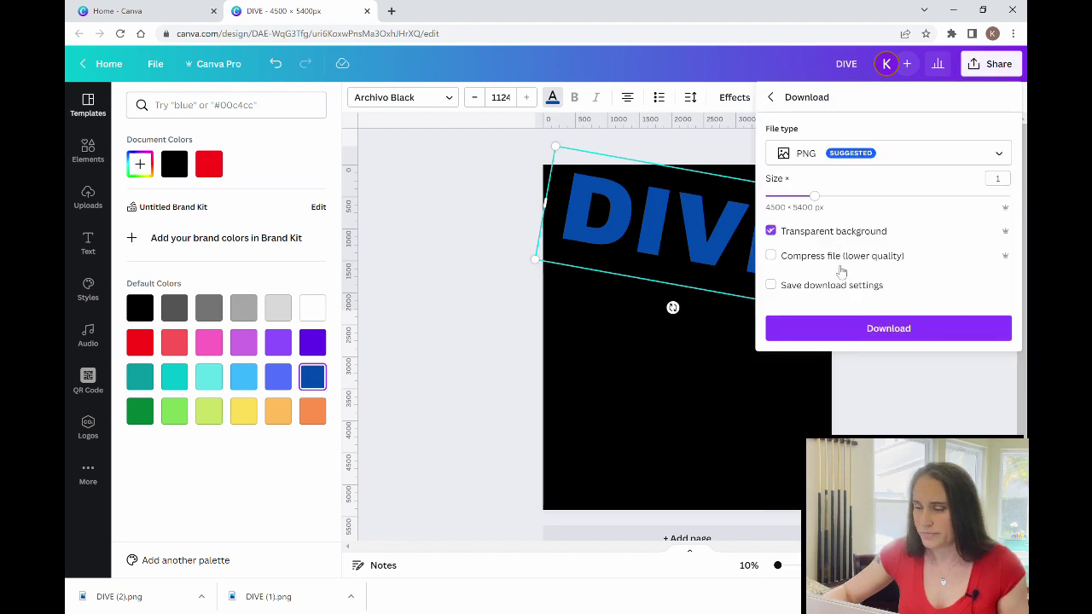
pyautogui.click(838, 232)
pyautogui.click(839, 328)
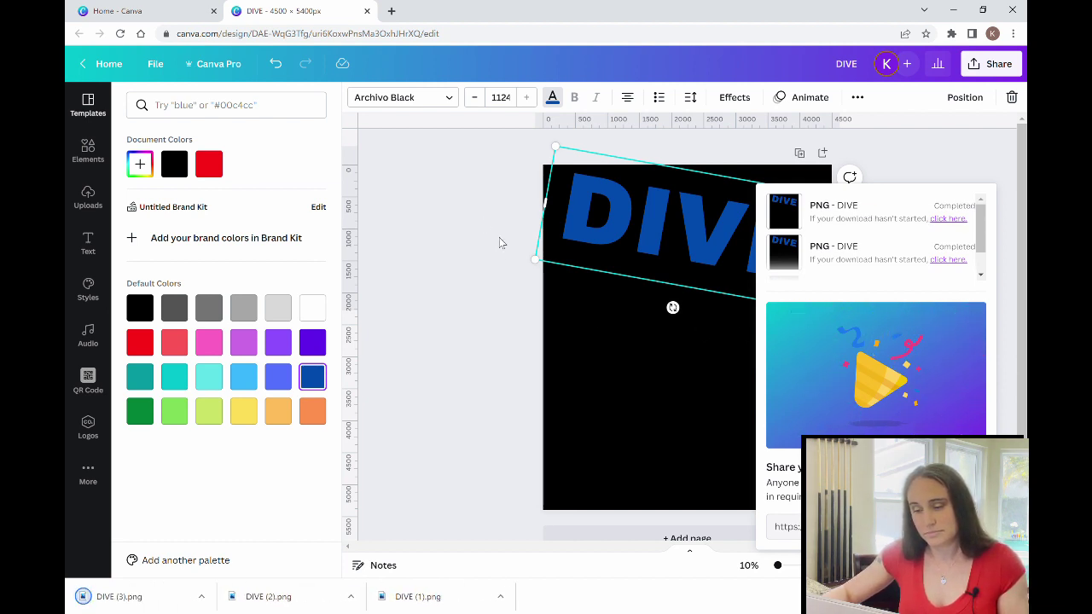
pyautogui.click(507, 396)
pyautogui.click(840, 284)
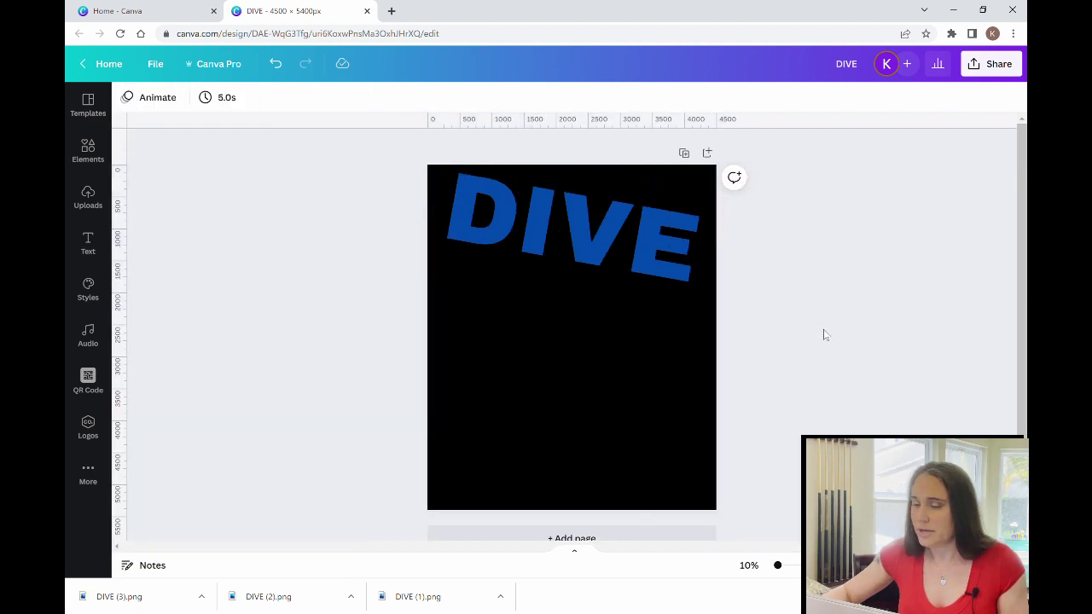
# Recolour the DIVE text to white and rotate it back until it sits level on the canvas.
pyautogui.click(595, 198)
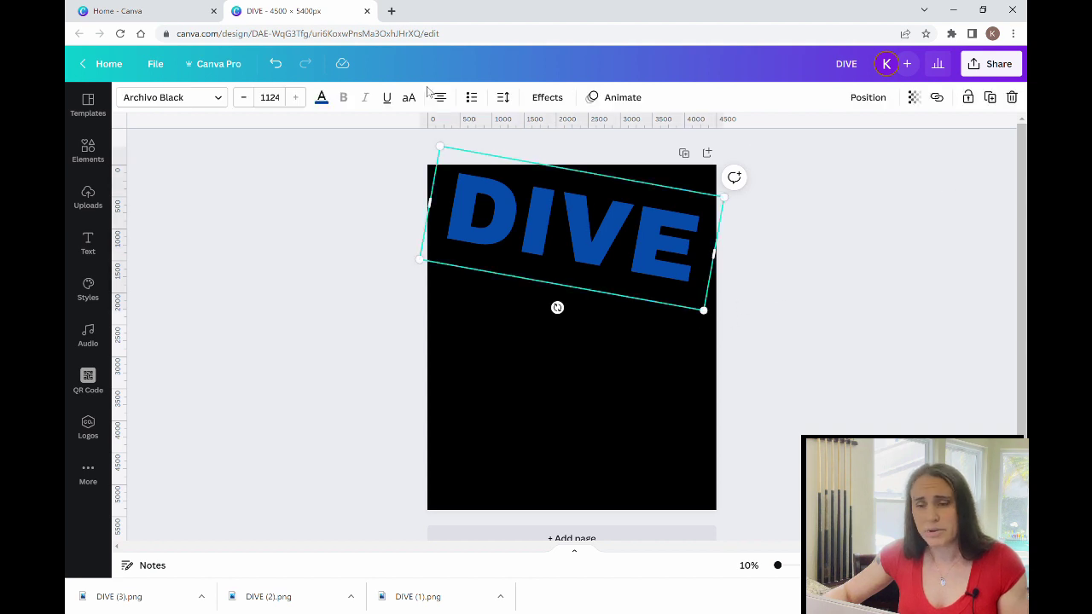
pyautogui.click(320, 96)
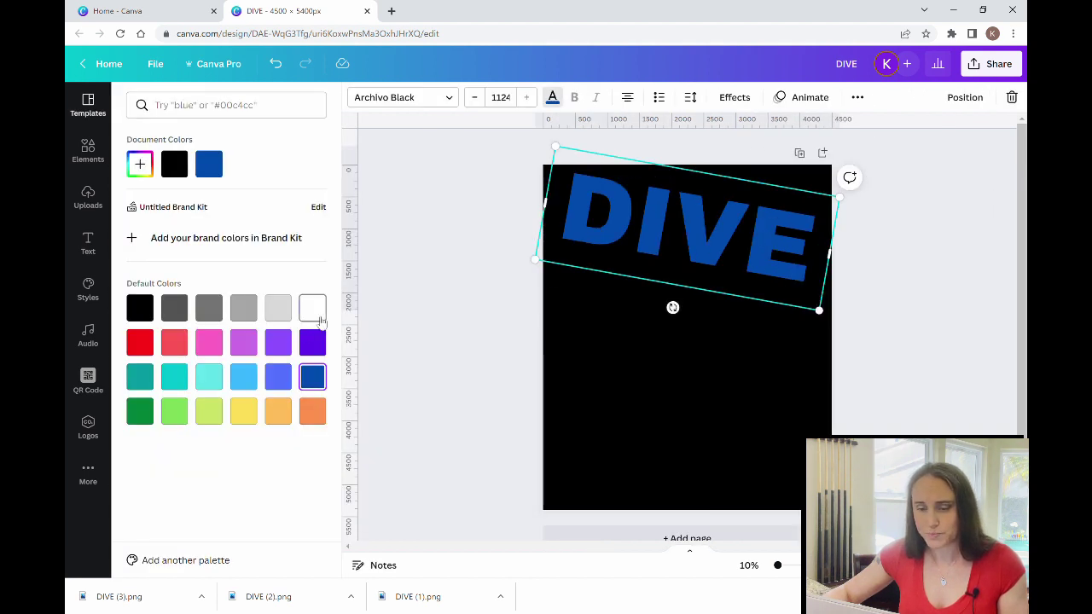
pyautogui.click(312, 307)
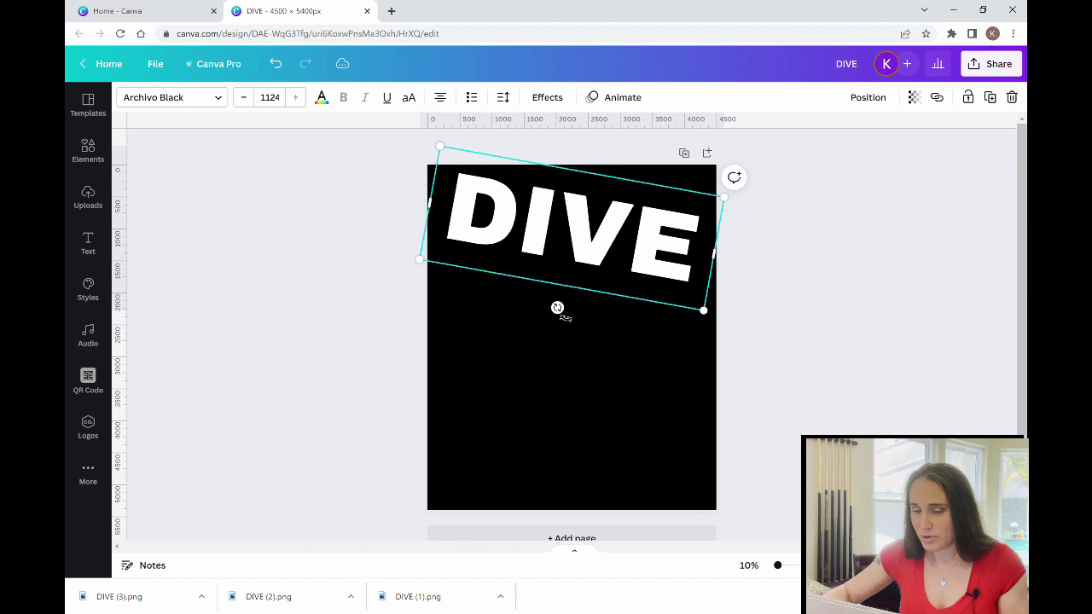
pyautogui.moveTo(557, 307); pyautogui.dragTo(580, 314)
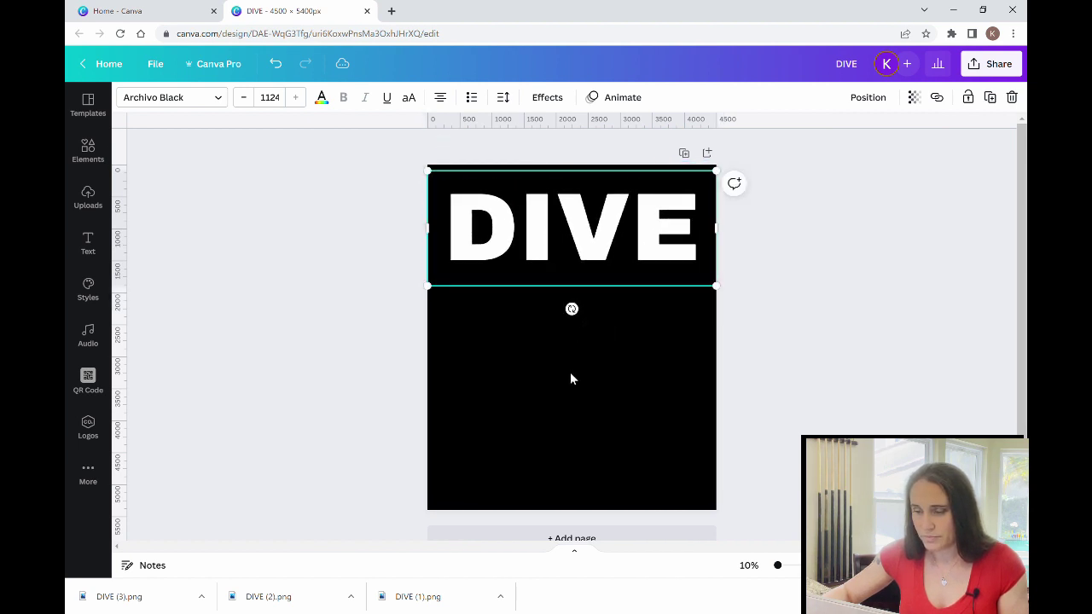
pyautogui.click(623, 365)
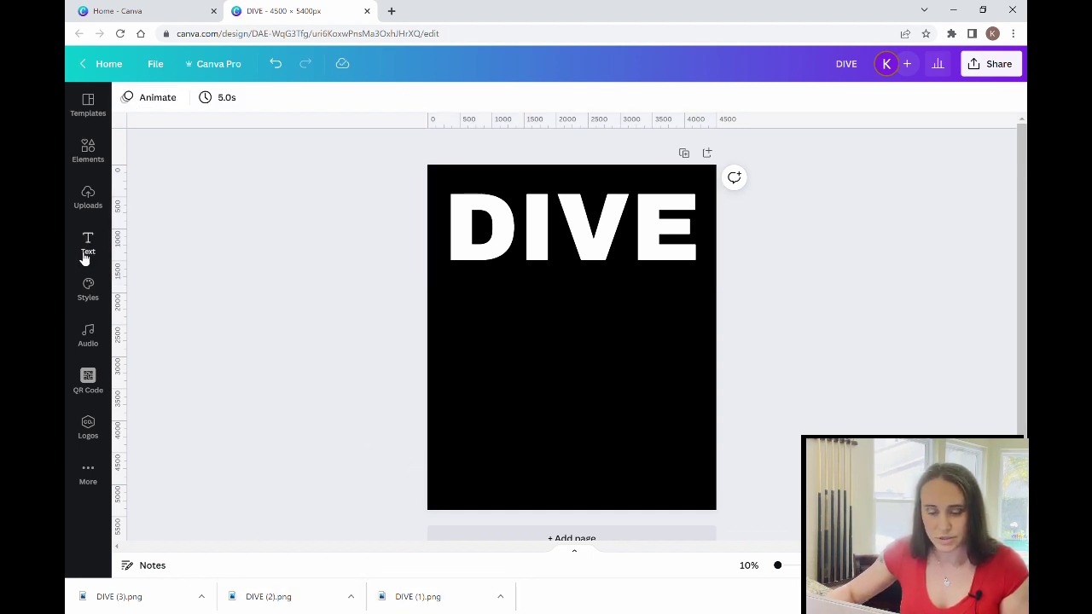
# Upload the downloaded DIVE PNG files to the design's uploaded images.
pyautogui.click(88, 200)
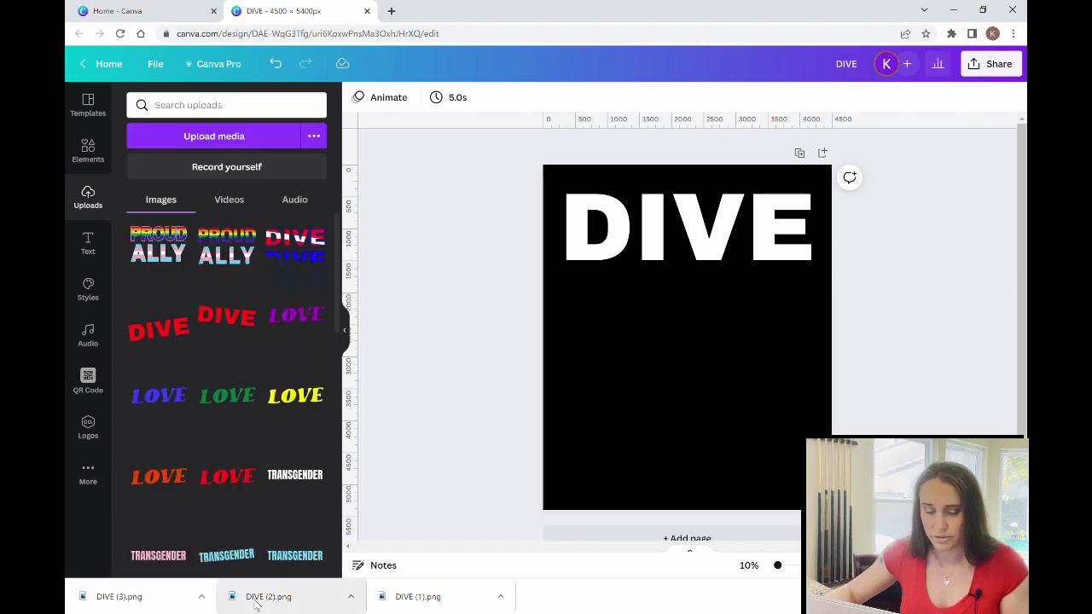
pyautogui.moveTo(255, 601); pyautogui.dragTo(256, 516)
pyautogui.moveTo(384, 602); pyautogui.dragTo(248, 444)
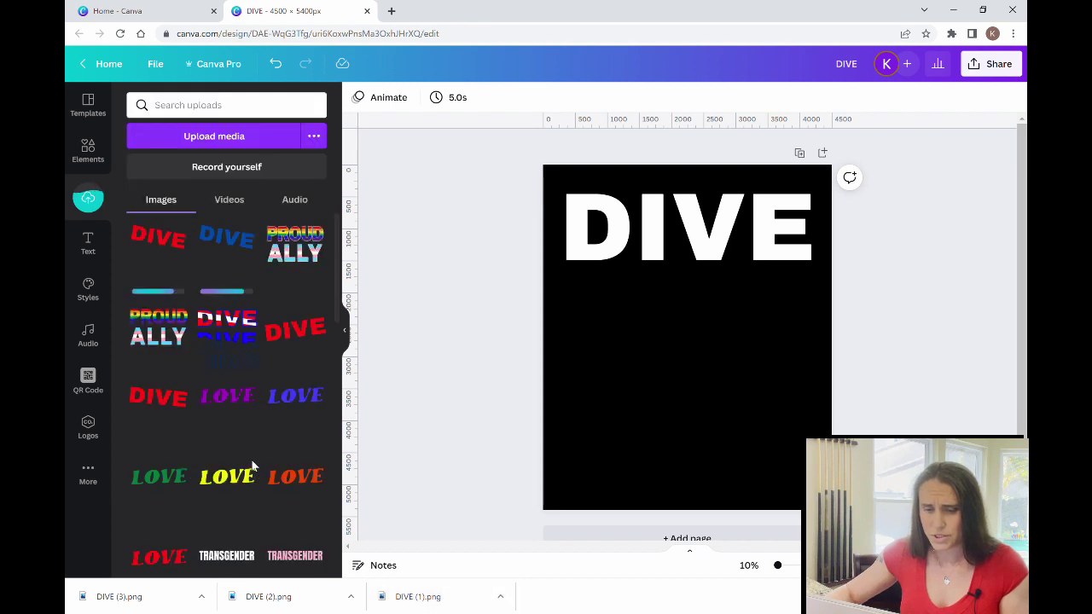
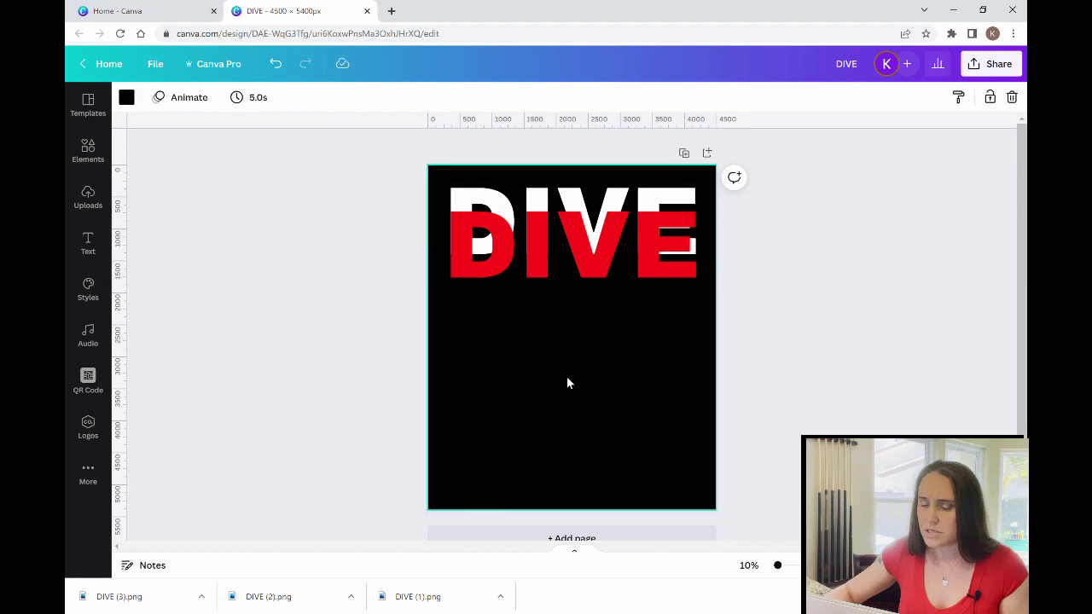
# Align the straight red DIVE image over the white text and crop off its lower half.
pyautogui.moveTo(571, 285); pyautogui.dragTo(579, 262)
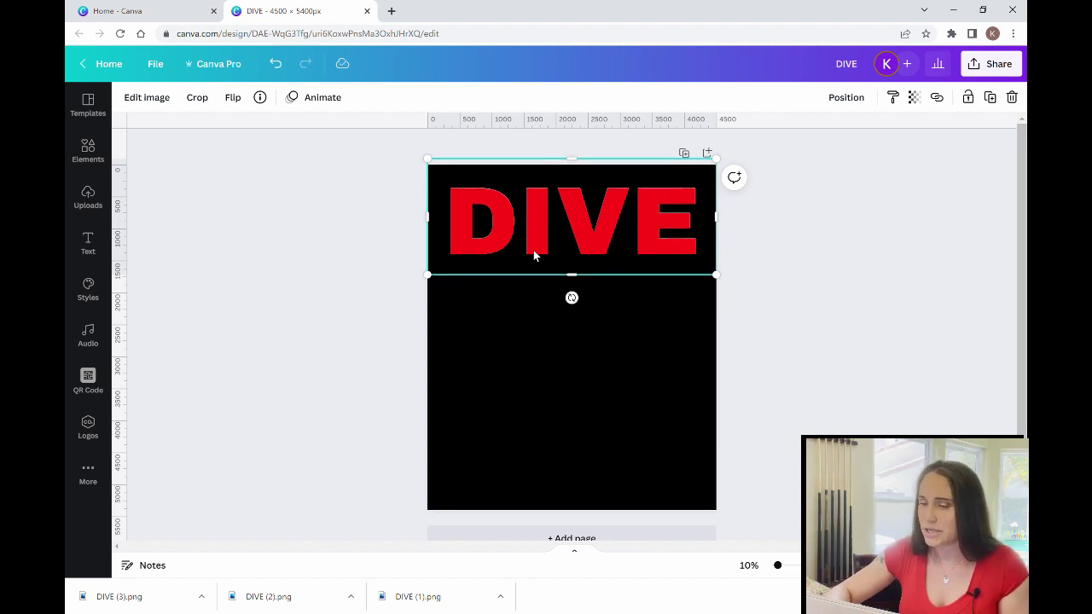
pyautogui.click(509, 408)
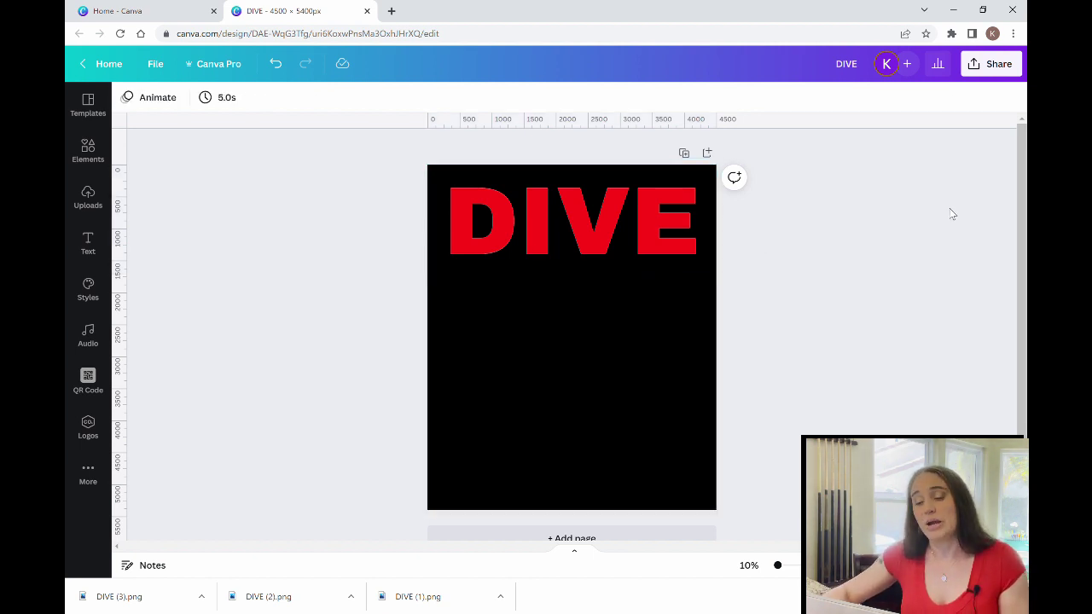
pyautogui.click(593, 205)
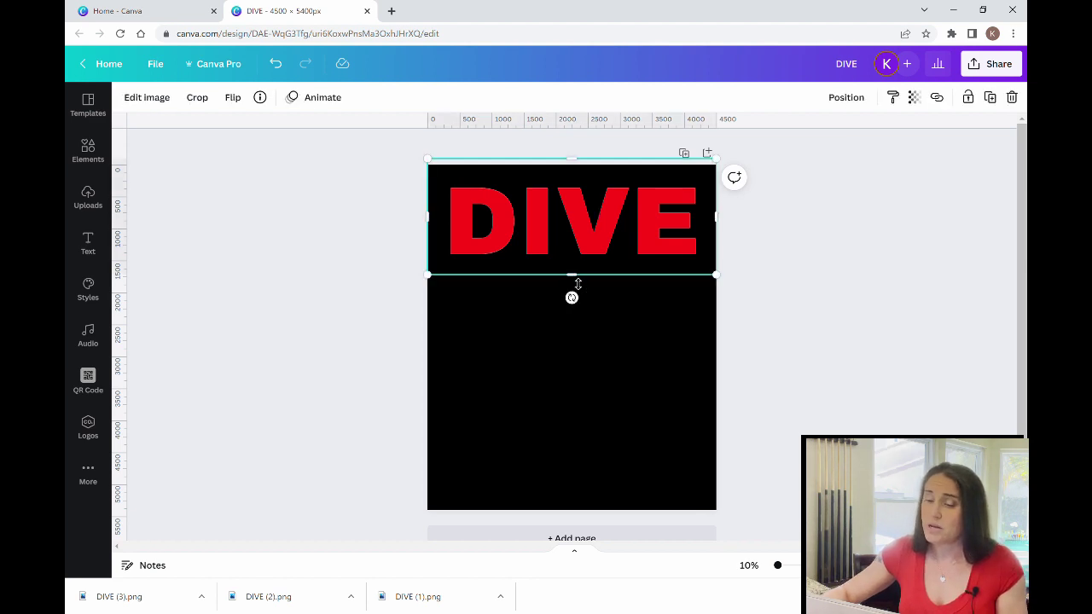
pyautogui.moveTo(577, 284); pyautogui.dragTo(579, 234)
pyautogui.click(659, 384)
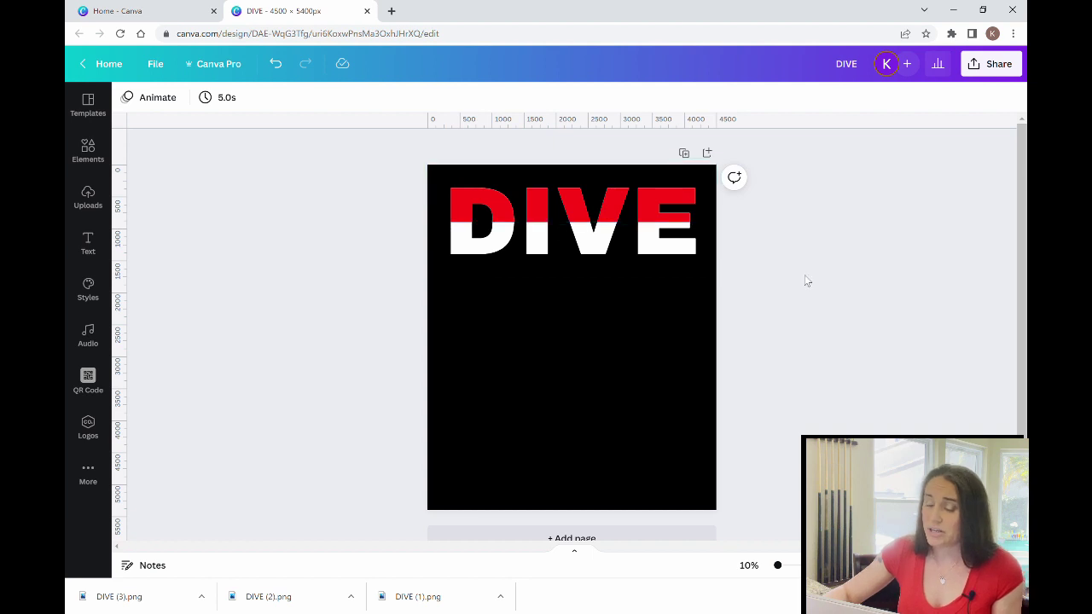
pyautogui.click(653, 451)
# Move the cropped red DIVE image to the canvas's lower part and add the tilted red DIVE from the uploaded images.
pyautogui.moveTo(625, 201); pyautogui.dragTo(632, 407)
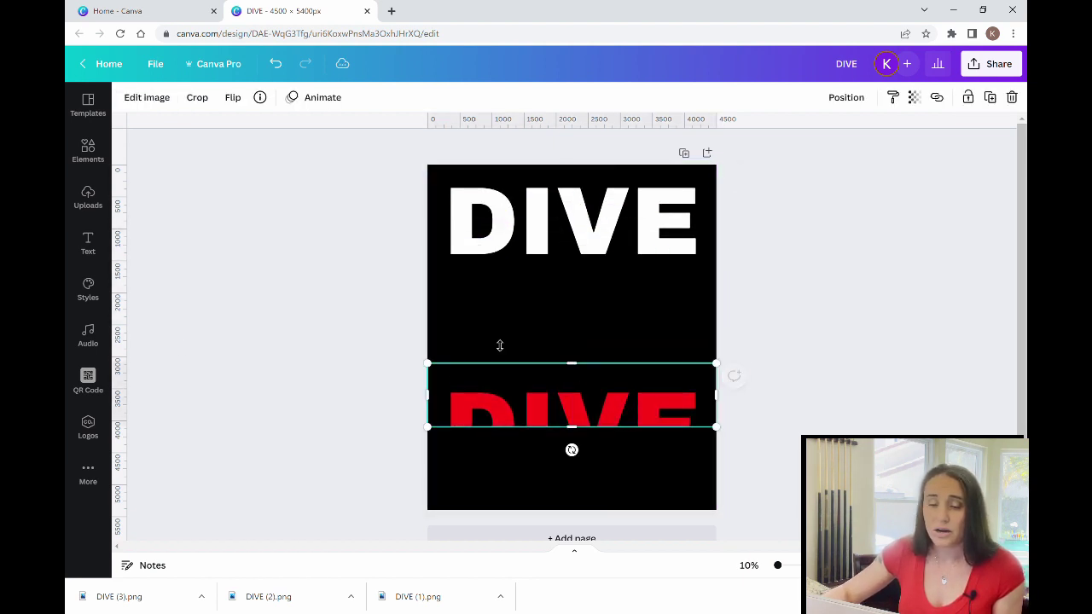
pyautogui.click(87, 203)
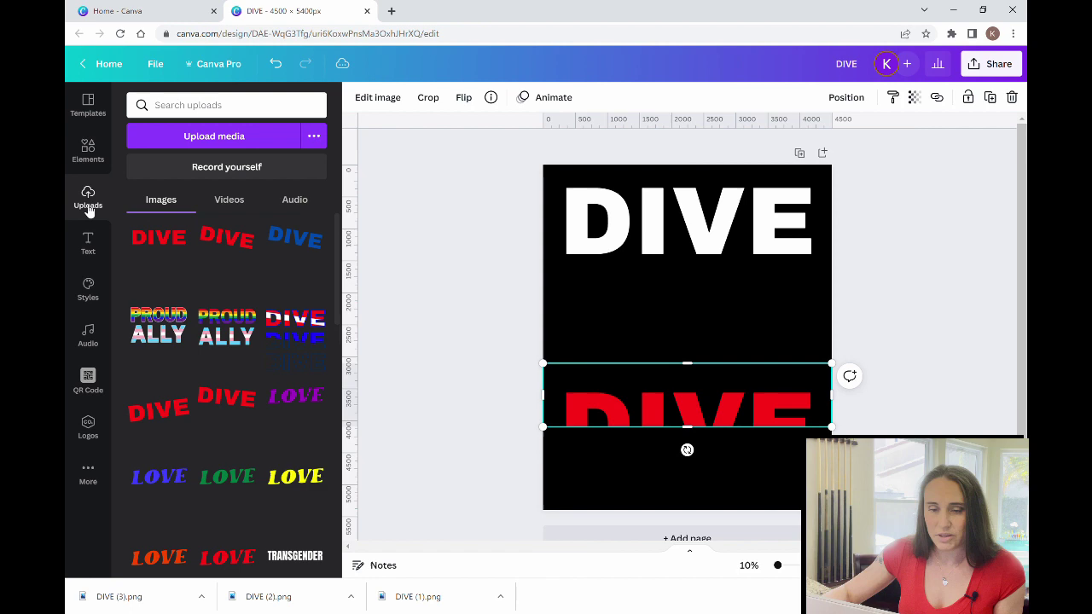
pyautogui.click(214, 256)
pyautogui.click(381, 285)
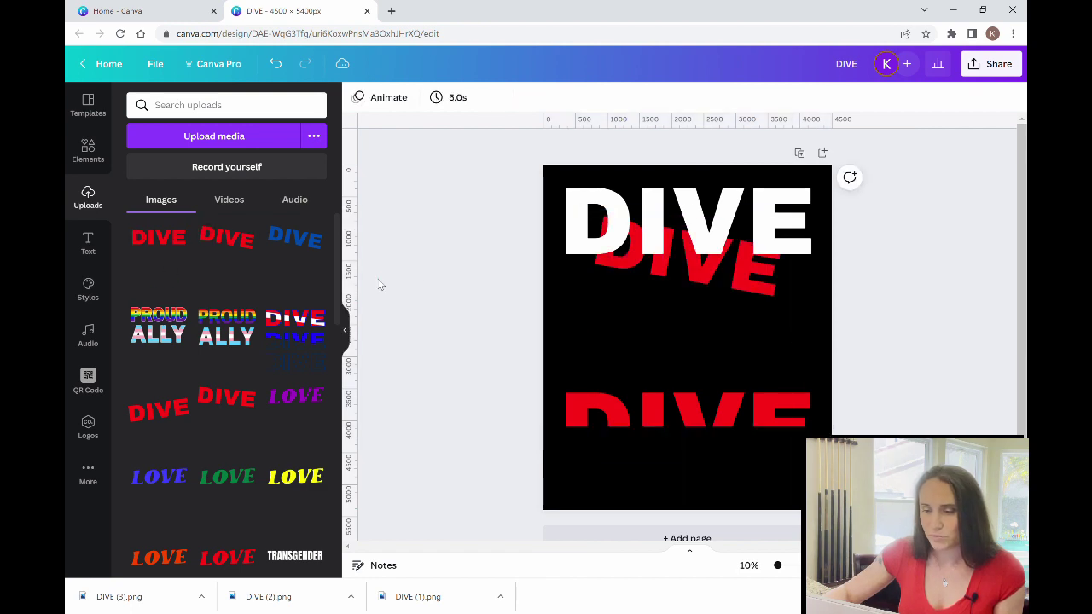
pyautogui.scroll(-5, 335, 341)
pyautogui.click(344, 333)
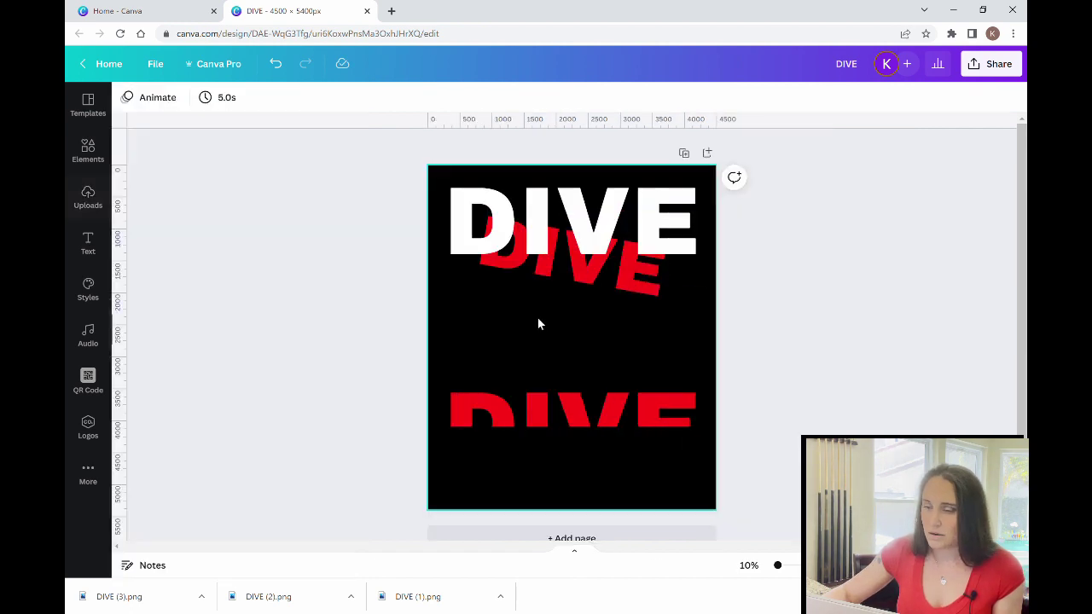
# Crop the empty area below the tilted red DIVE image and enlarge the image to 4,500 px wide.
pyautogui.moveTo(587, 307); pyautogui.dragTo(594, 346)
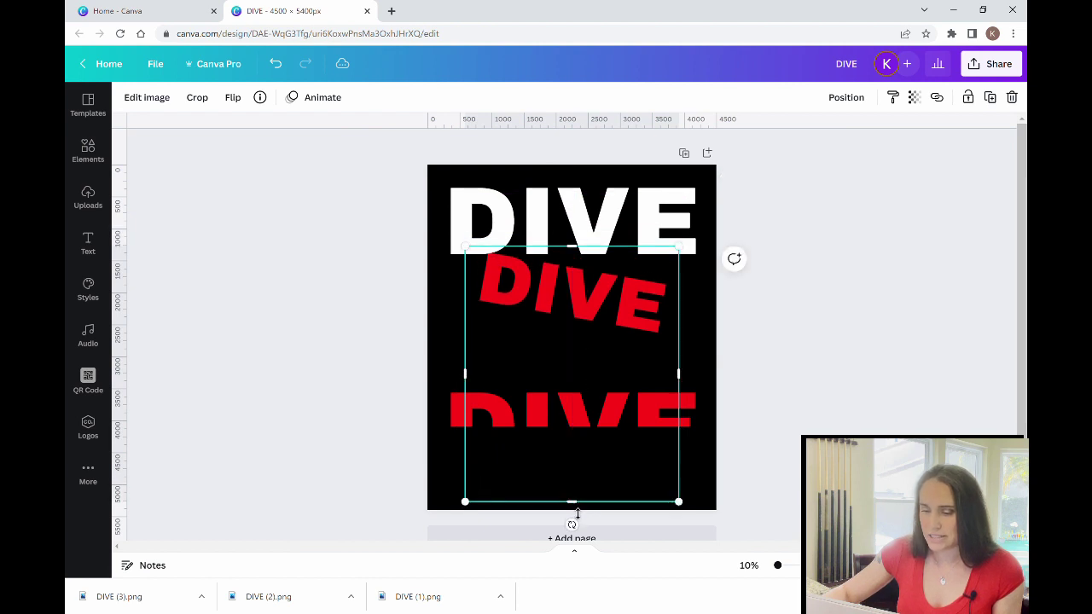
pyautogui.moveTo(577, 511); pyautogui.dragTo(591, 353)
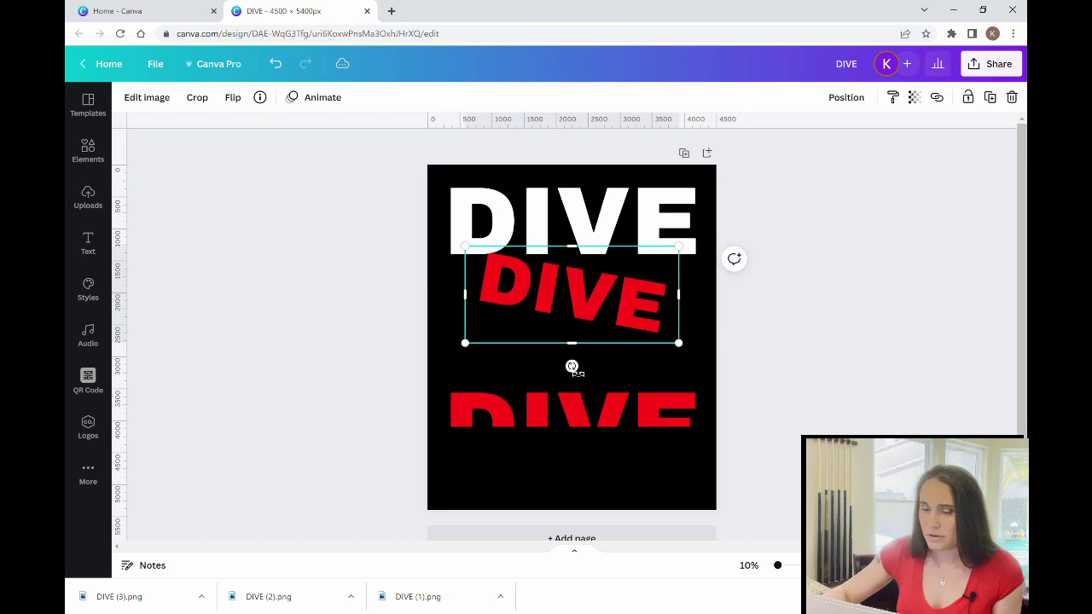
pyautogui.moveTo(467, 345); pyautogui.dragTo(441, 378)
pyautogui.moveTo(680, 247); pyautogui.dragTo(719, 231)
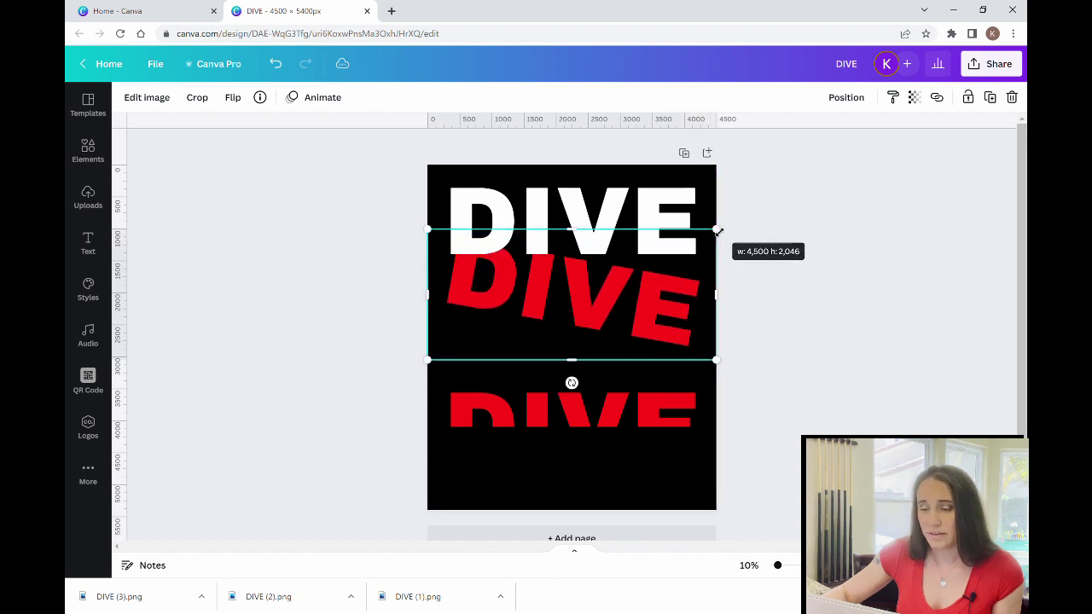
# Rotate the tilted red DIVE image until its letters are level and align it exactly over the white DIVE text.
pyautogui.moveTo(572, 383)
pyautogui.mouseDown()
pyautogui.moveTo(594, 391)
pyautogui.moveTo(586, 381)
pyautogui.mouseUp()
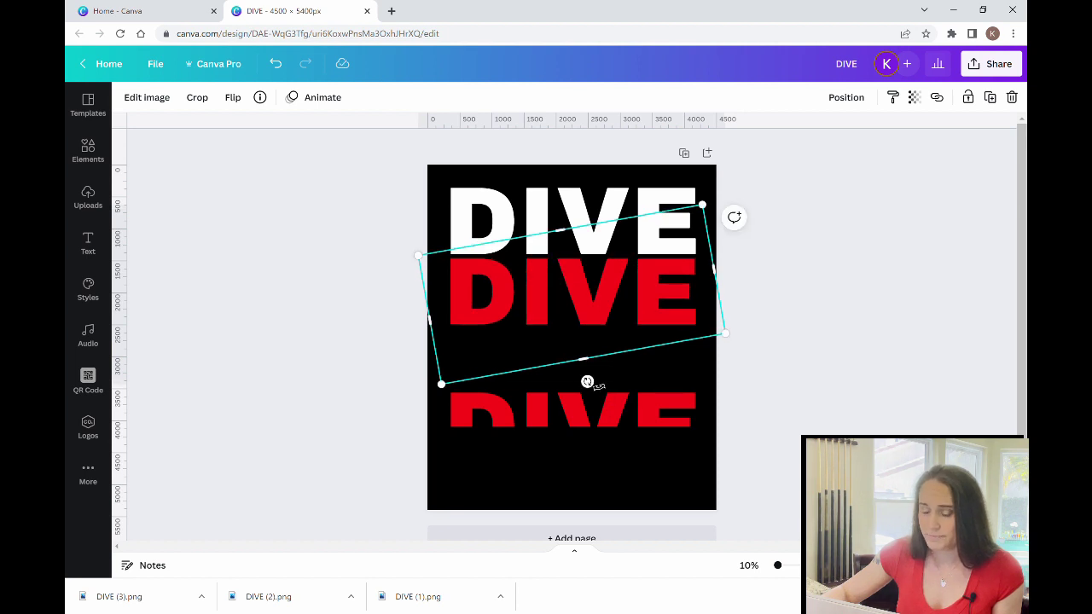
pyautogui.moveTo(589, 319); pyautogui.dragTo(645, 242)
pyautogui.rightClick(585, 330)
pyautogui.click(656, 350)
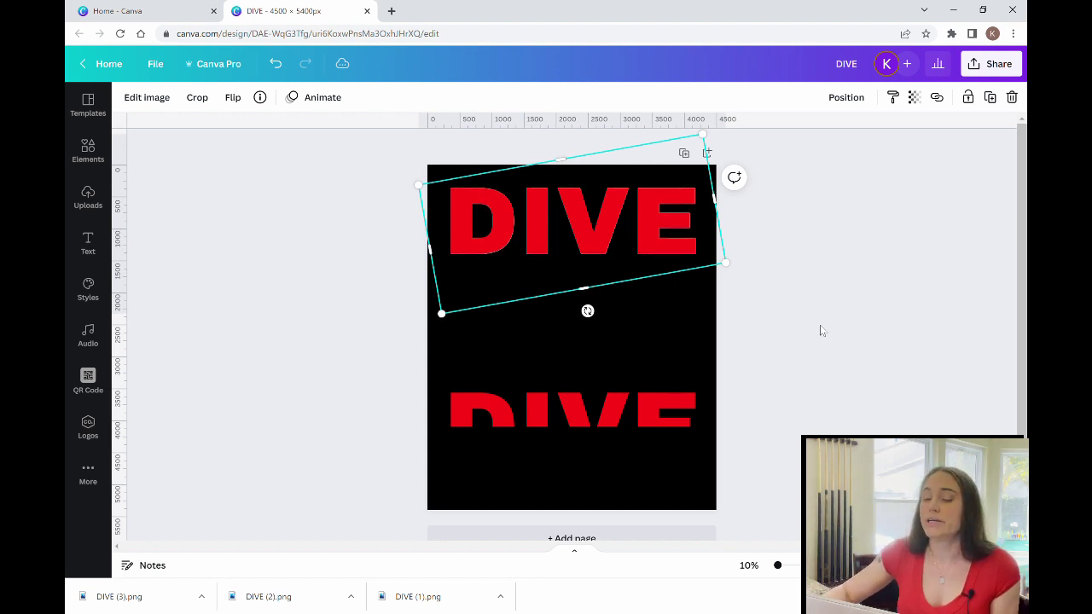
pyautogui.click(802, 348)
# Crop the red overlay from its slanted lower edge so a diagonal band of white lettering shows beneath it.
pyautogui.click(596, 246)
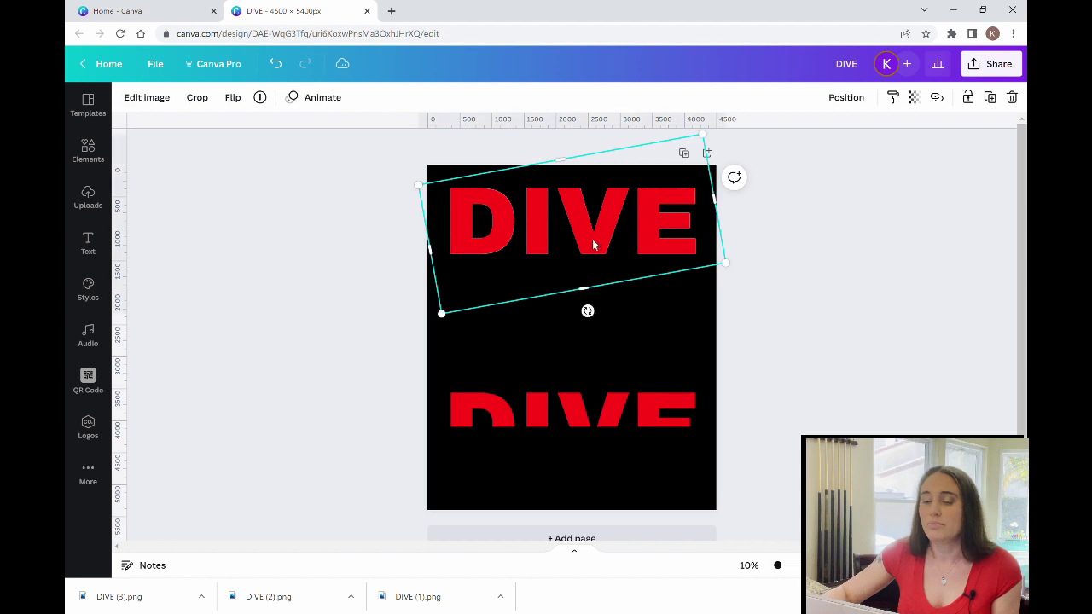
pyautogui.moveTo(592, 295); pyautogui.dragTo(585, 223)
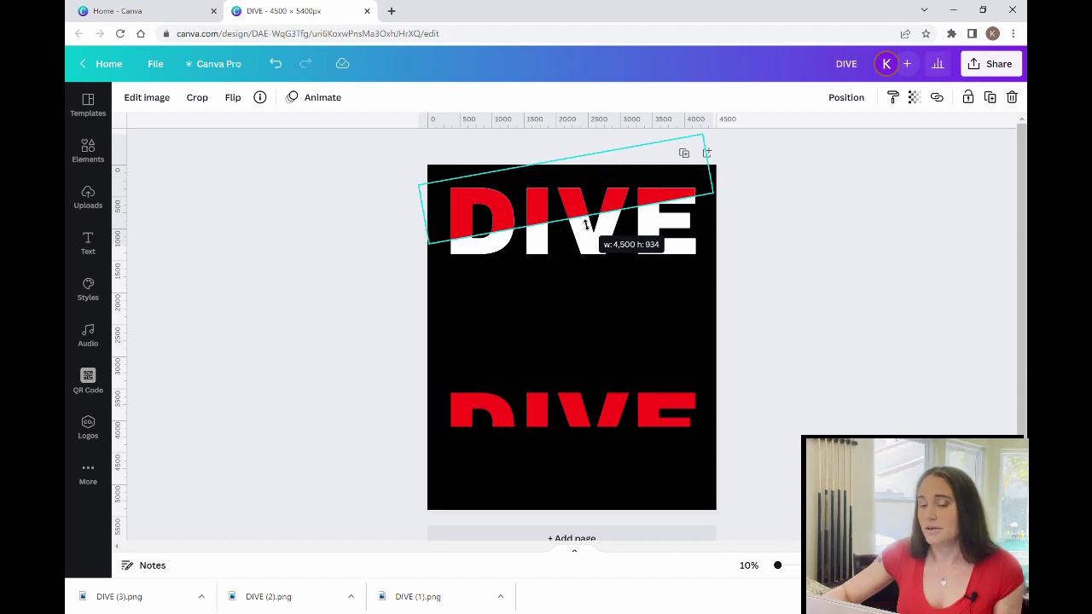
pyautogui.moveTo(586, 224); pyautogui.dragTo(582, 219)
pyautogui.click(863, 388)
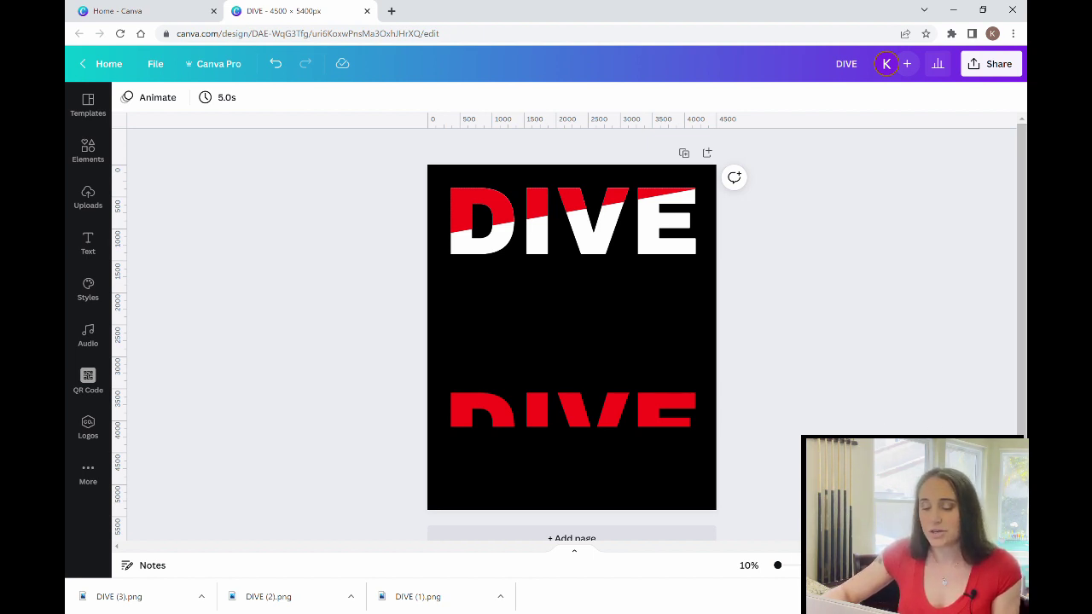
# Restore the cropped half of the straight red DIVE image and remove that image from the canvas.
pyautogui.click(578, 411)
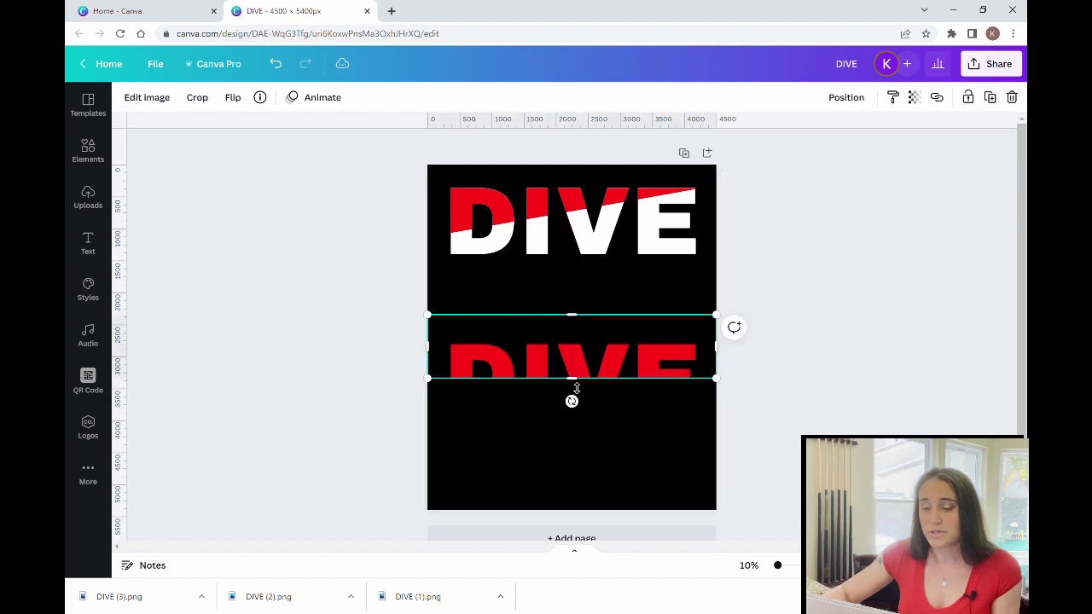
pyautogui.moveTo(576, 388); pyautogui.dragTo(580, 426)
pyautogui.click(581, 484)
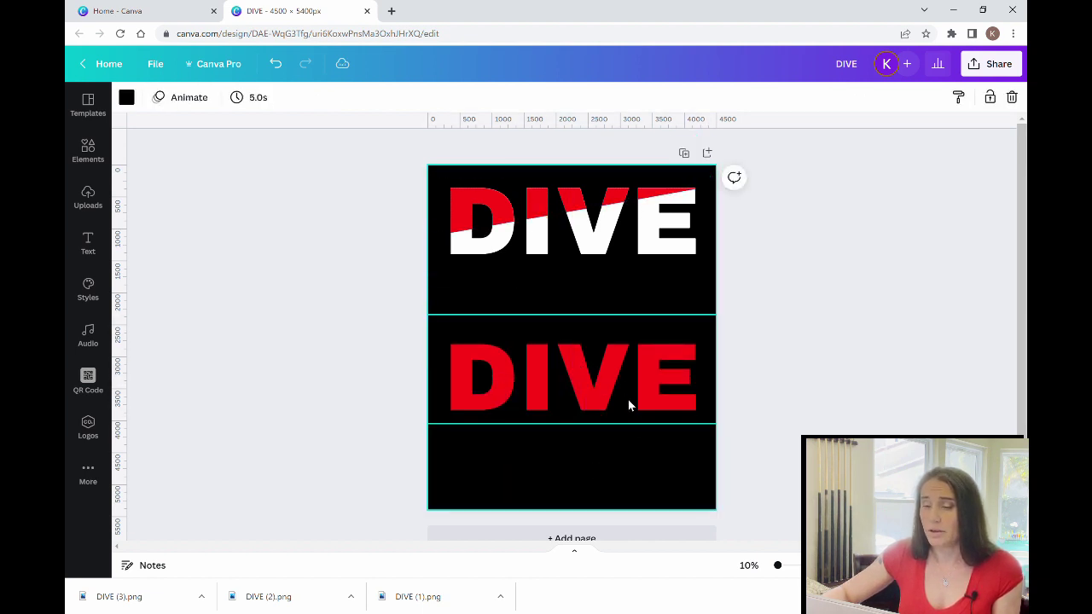
pyautogui.moveTo(647, 404); pyautogui.dragTo(141, 378)
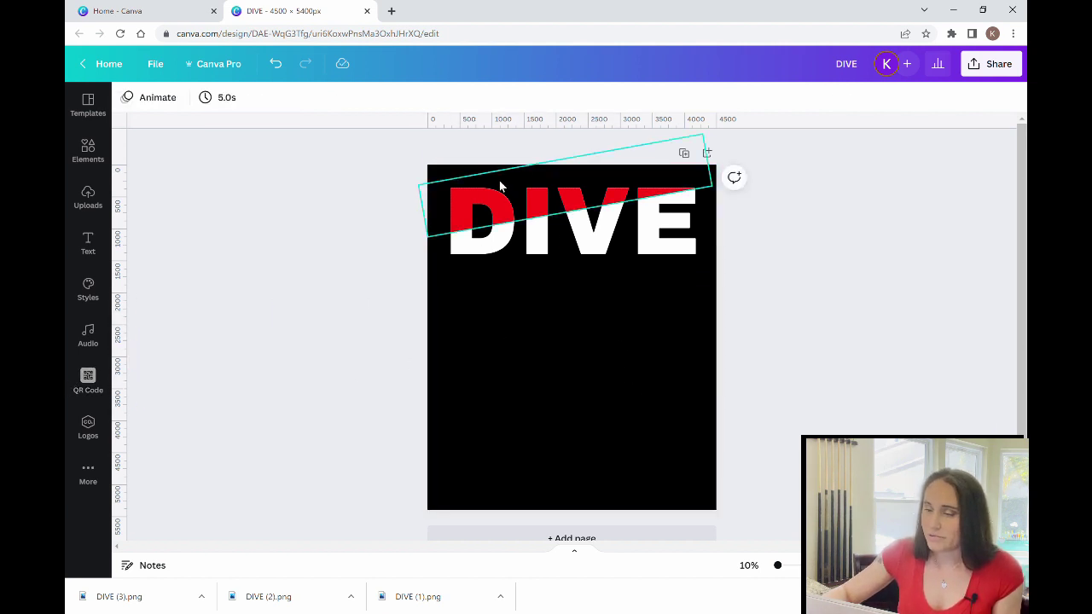
# Try rotating the red overlay clockwise for an opposite slant, and undo back to the uncropped, aligned overlay.
pyautogui.click(566, 225)
pyautogui.moveTo(573, 227)
pyautogui.mouseDown()
pyautogui.moveTo(617, 300)
pyautogui.moveTo(568, 331)
pyautogui.moveTo(592, 229)
pyautogui.mouseUp()
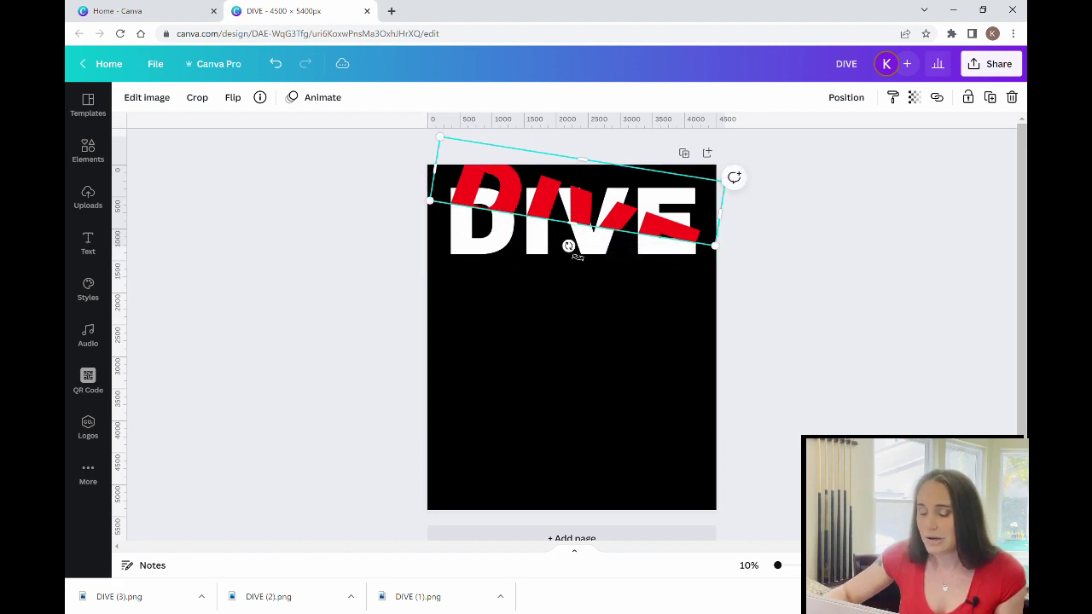
pyautogui.moveTo(568, 245); pyautogui.dragTo(593, 248)
pyautogui.click(275, 65)
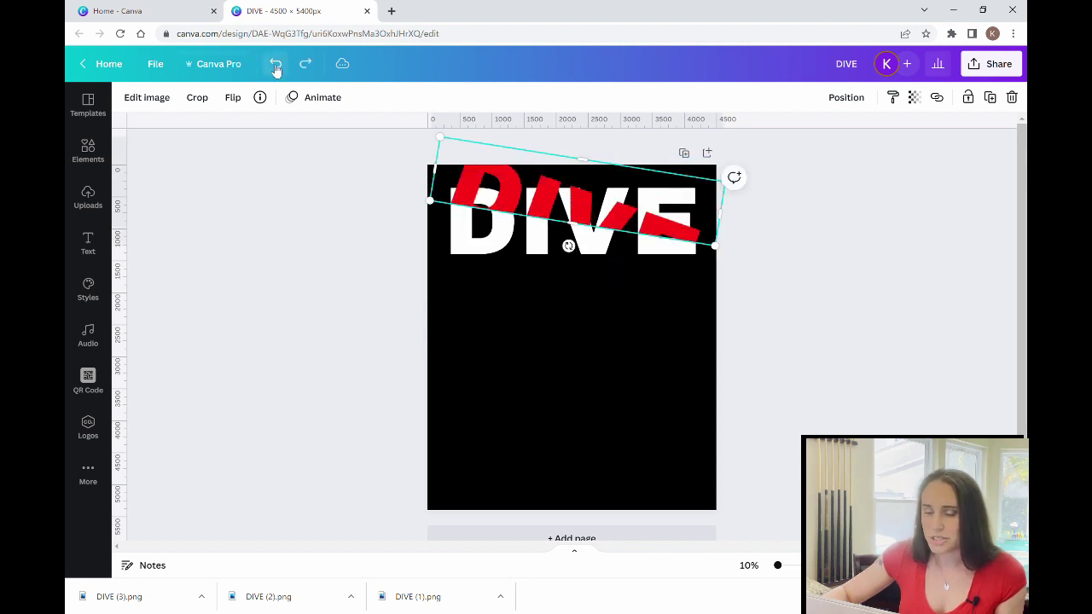
pyautogui.click(275, 65)
pyautogui.click(275, 65)
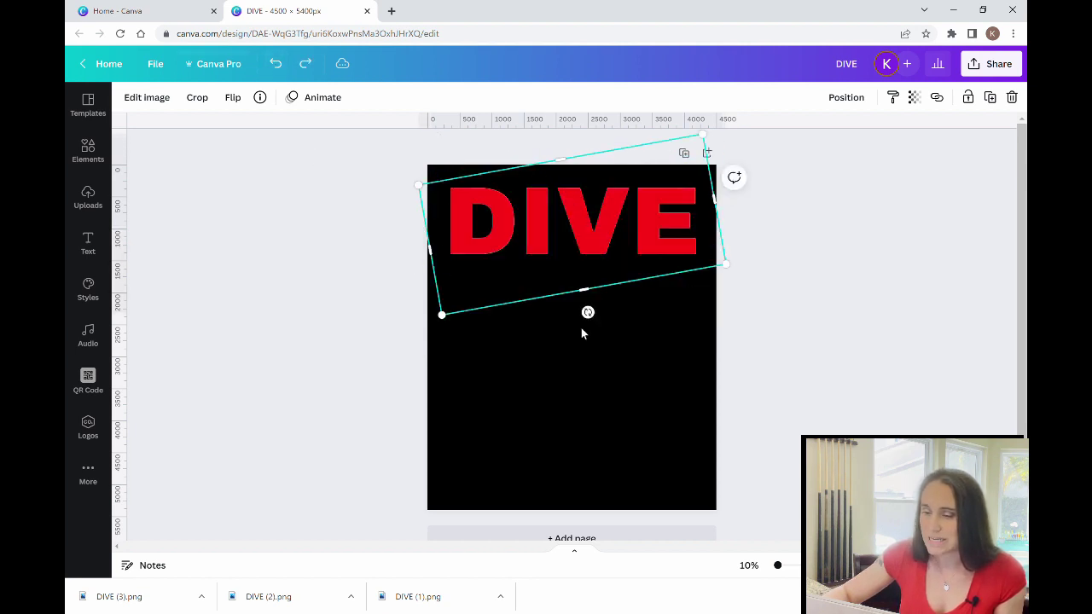
# Crop the red overlay from its slanted lower edge to a height of about 838 px.
pyautogui.click(593, 305)
pyautogui.click(585, 238)
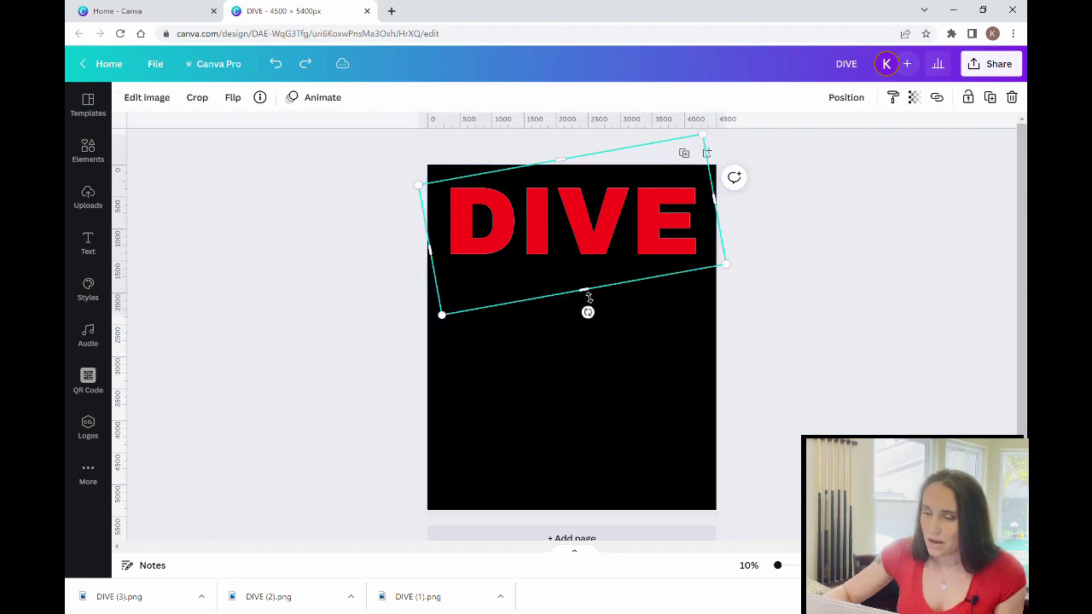
pyautogui.moveTo(585, 292); pyautogui.dragTo(583, 220)
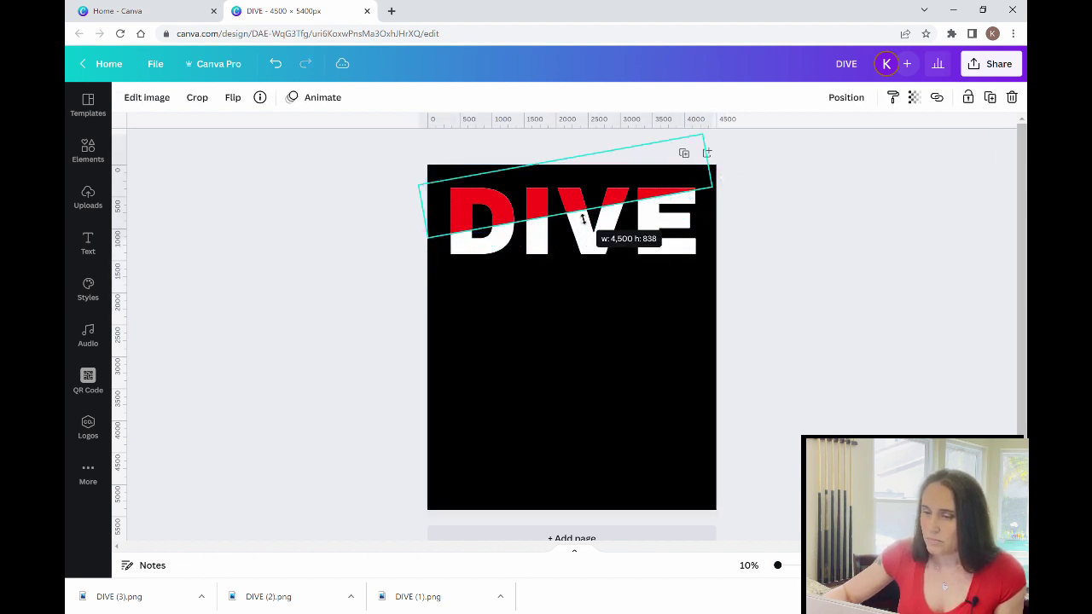
pyautogui.click(586, 363)
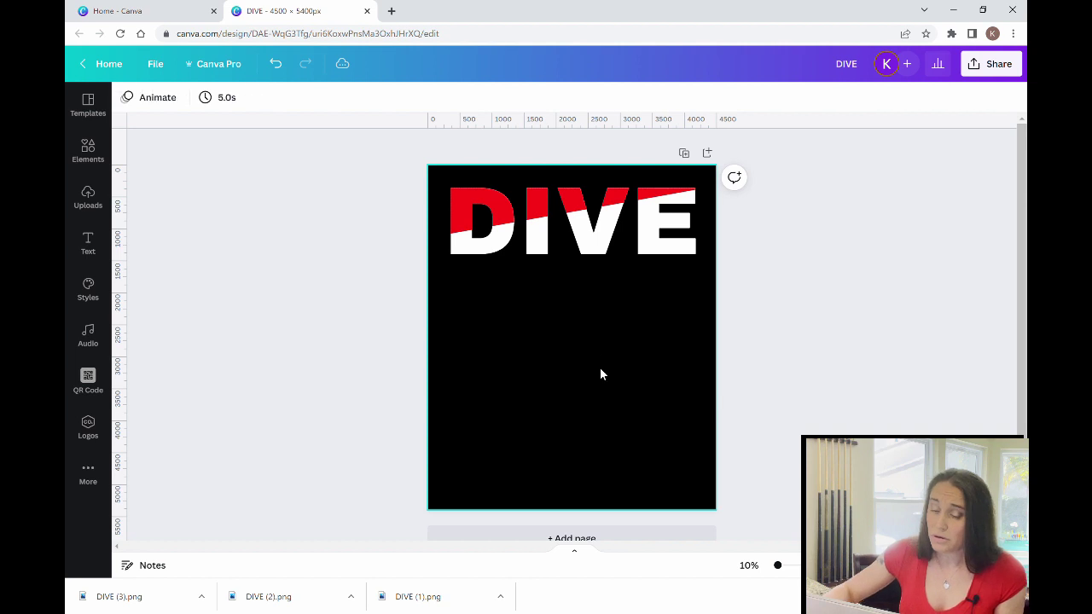
# Add the downward-slanting red DIVE image from the uploads to the canvas.
pyautogui.click(106, 257)
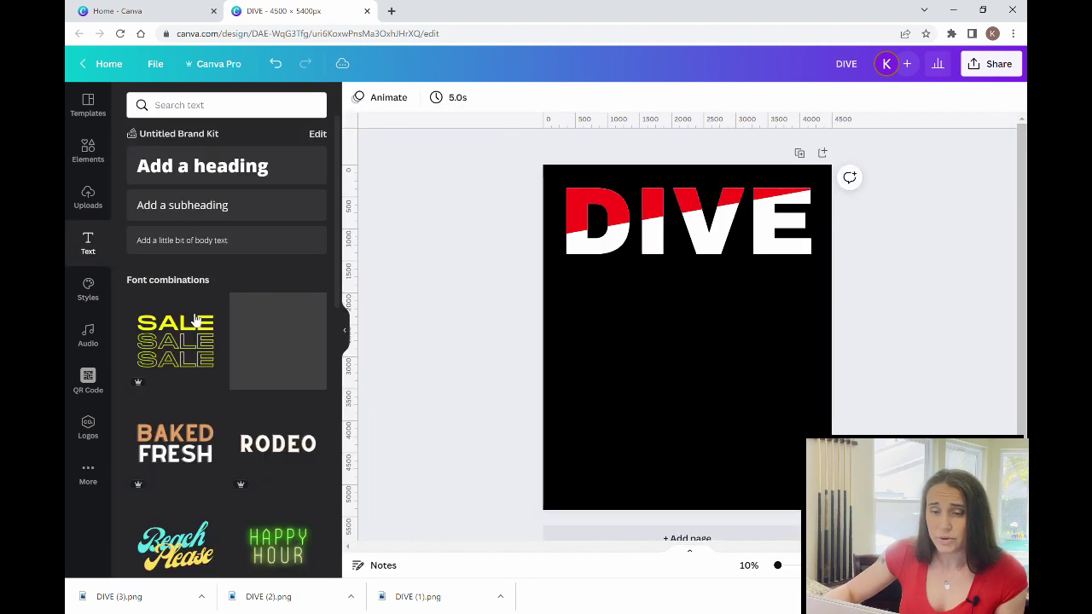
pyautogui.click(88, 203)
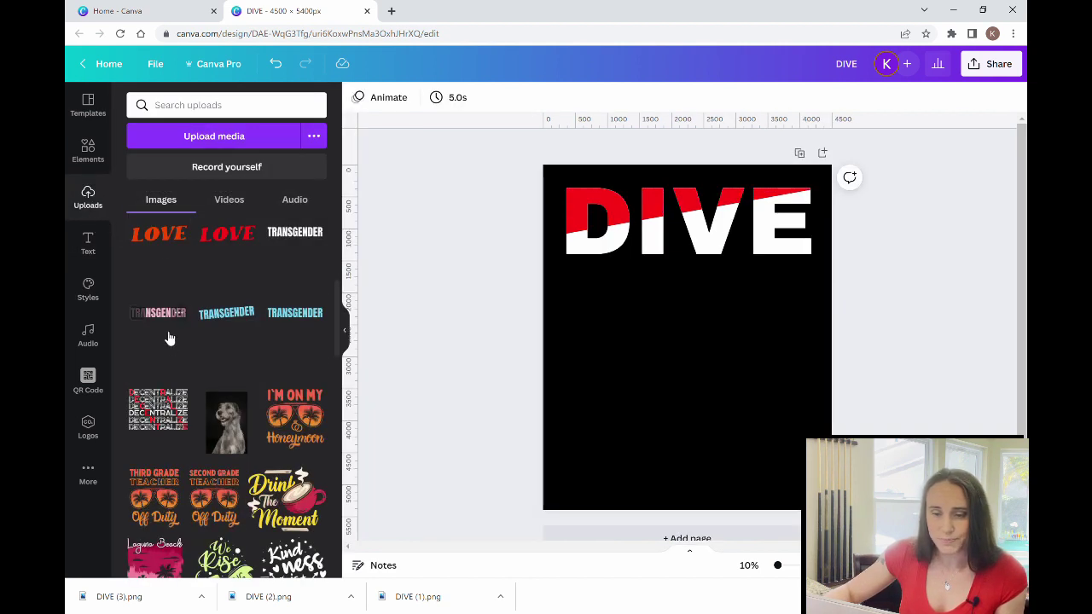
pyautogui.scroll(5, 199, 268)
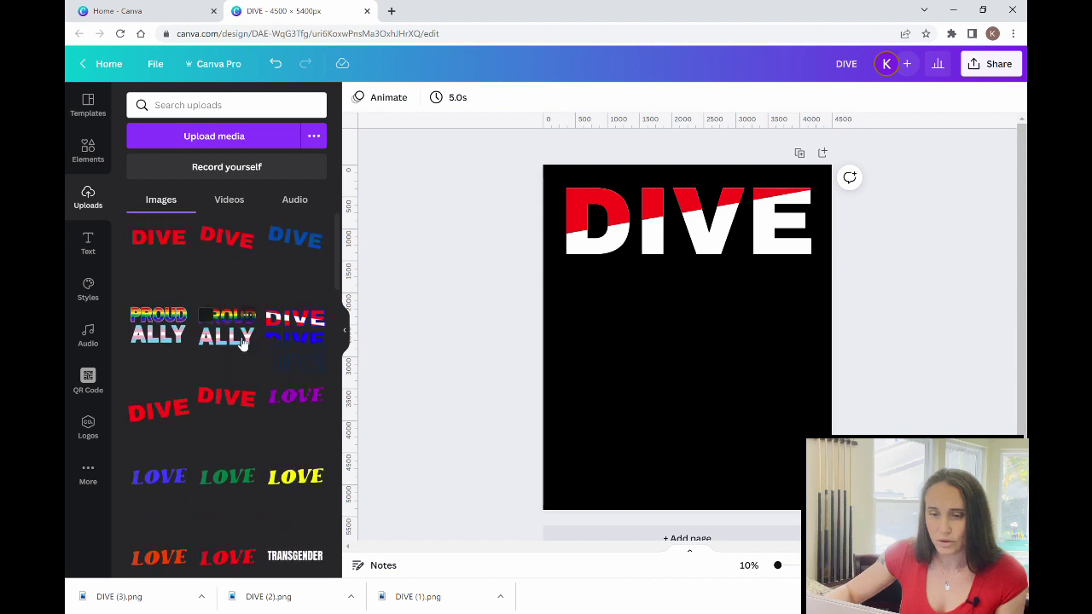
pyautogui.click(238, 256)
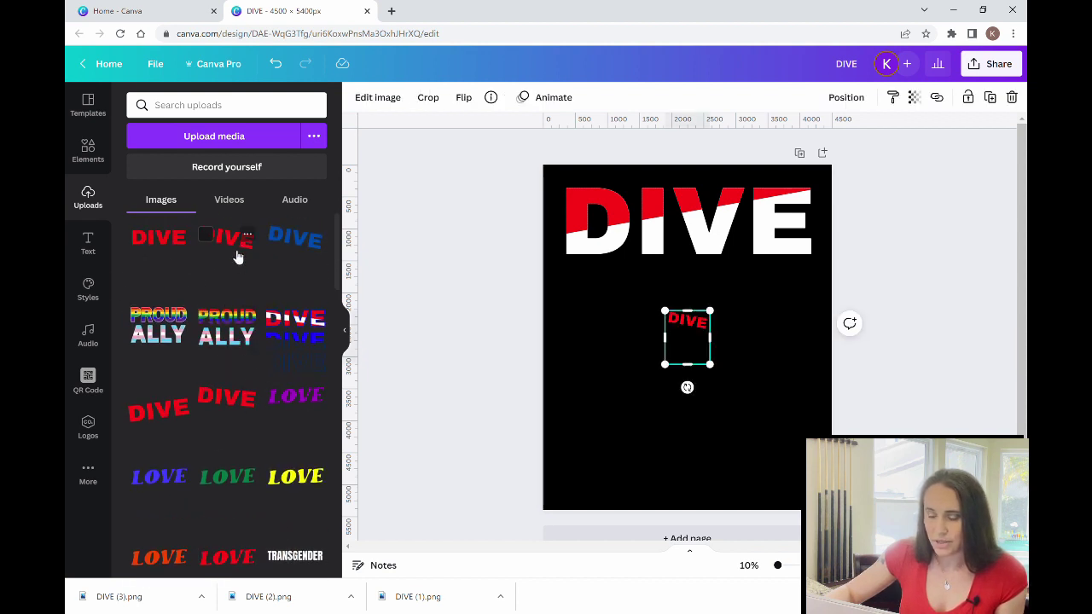
pyautogui.click(539, 386)
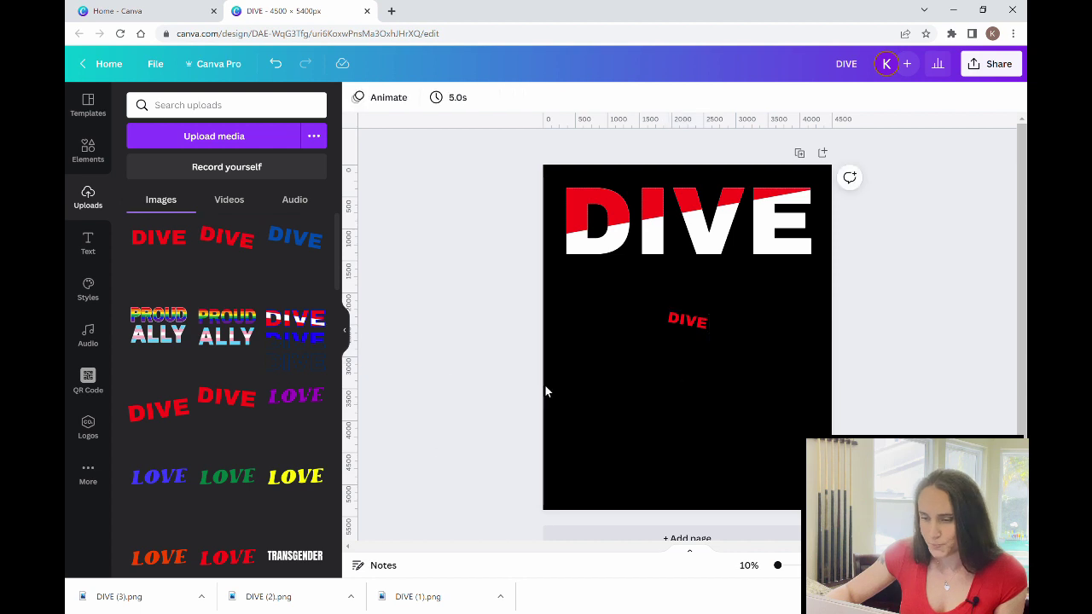
pyautogui.click(349, 329)
pyautogui.click(571, 325)
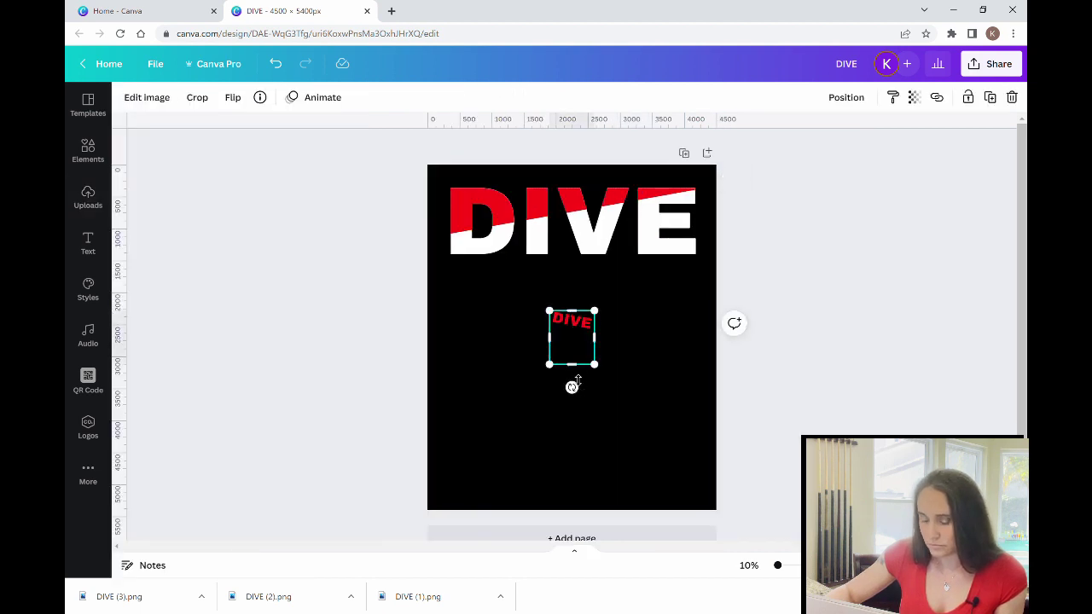
# Enlarge the slanted red DIVE image to the full canvas width, 4,500 × 2,700 px.
pyautogui.moveTo(577, 376); pyautogui.dragTo(708, 447)
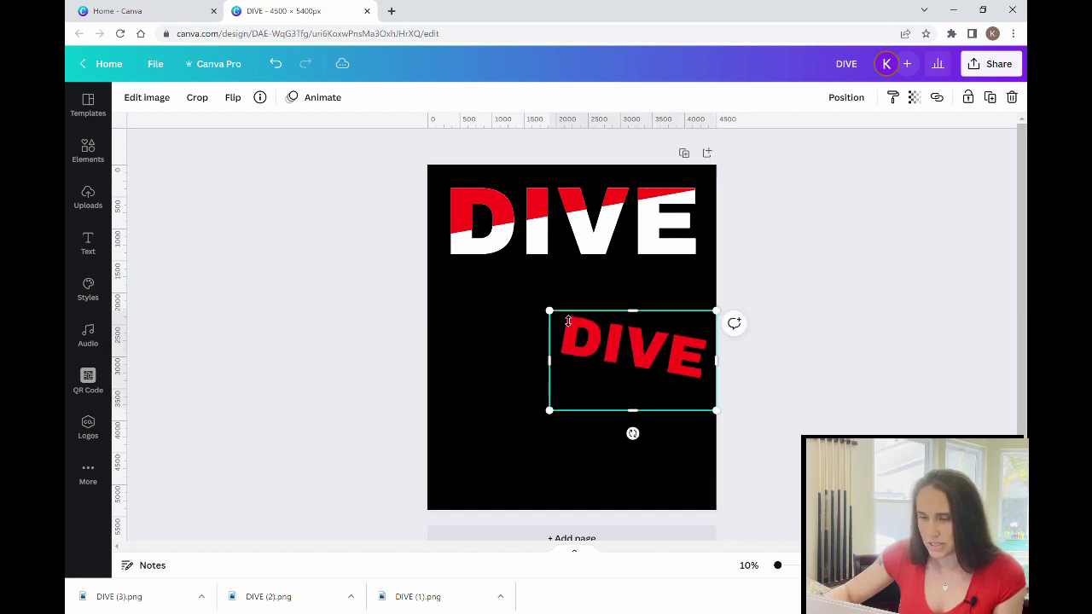
pyautogui.moveTo(556, 318); pyautogui.dragTo(419, 266)
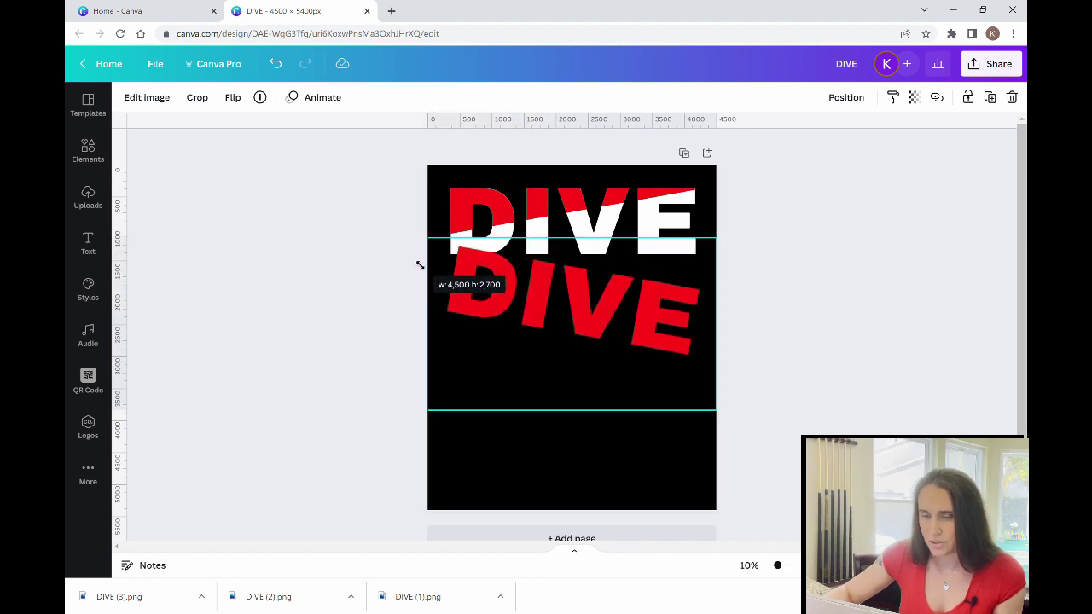
pyautogui.moveTo(419, 265); pyautogui.dragTo(419, 265)
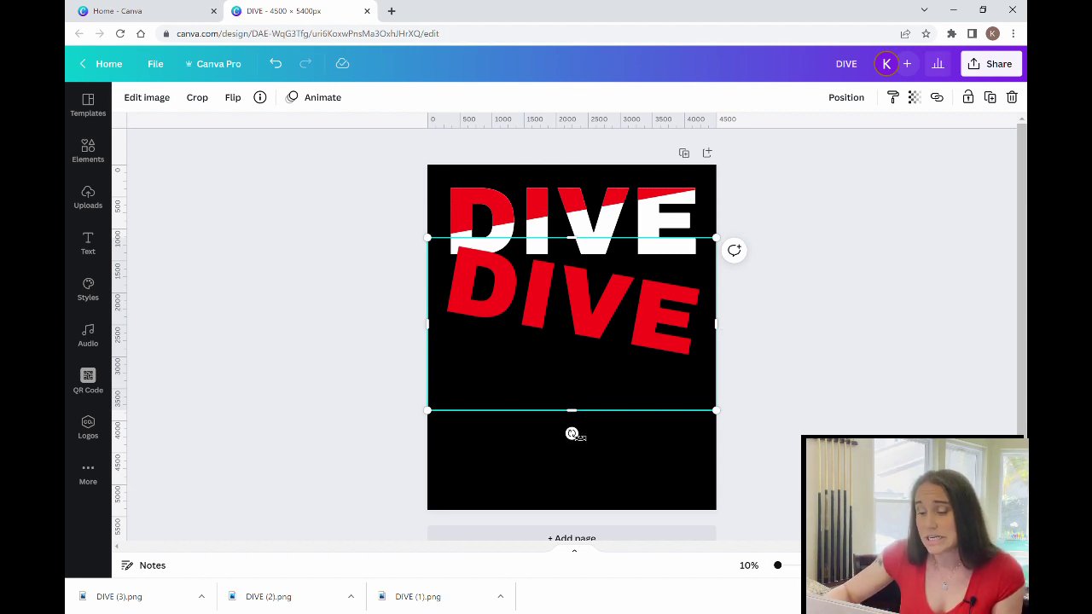
# Rotate the slanted red DIVE image counterclockwise until its letters are level, and align it exactly over the DIVE lettering above.
pyautogui.moveTo(571, 434); pyautogui.dragTo(590, 432)
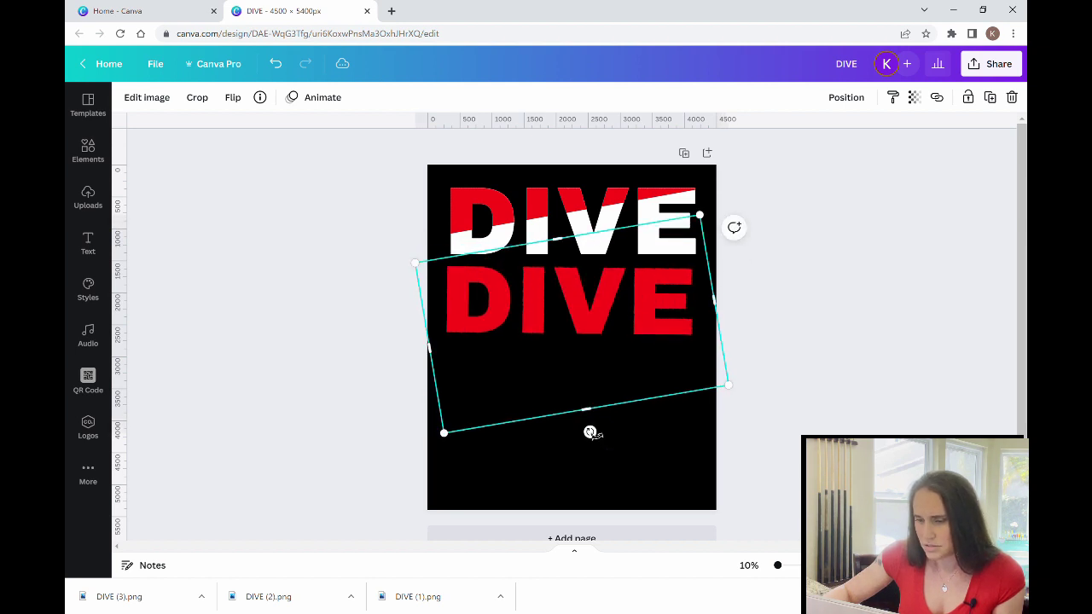
pyautogui.moveTo(590, 433); pyautogui.dragTo(597, 437)
pyautogui.click(588, 325)
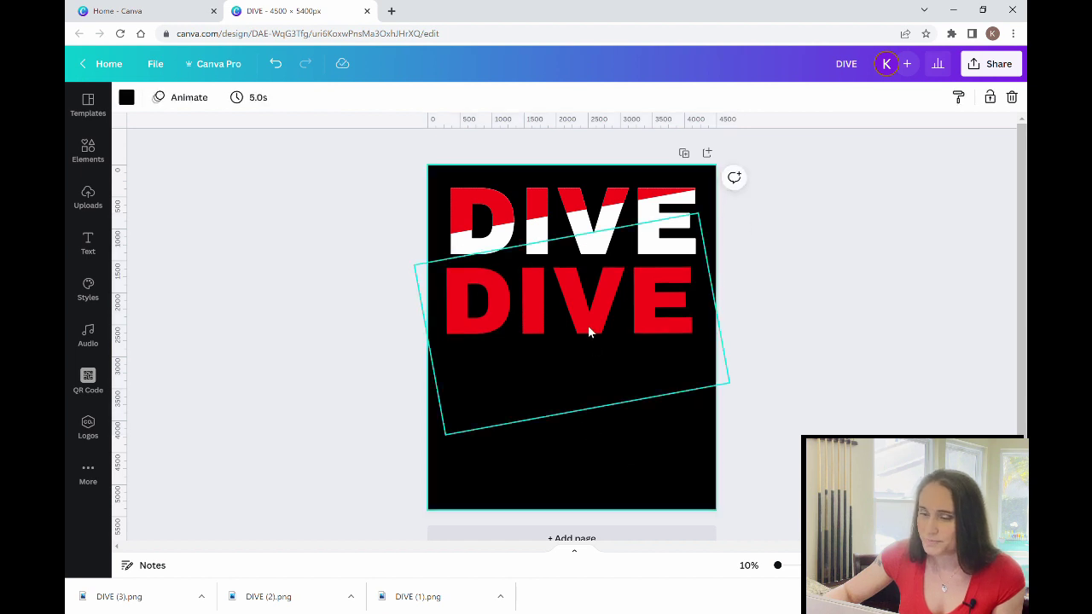
pyautogui.moveTo(589, 319); pyautogui.dragTo(600, 249)
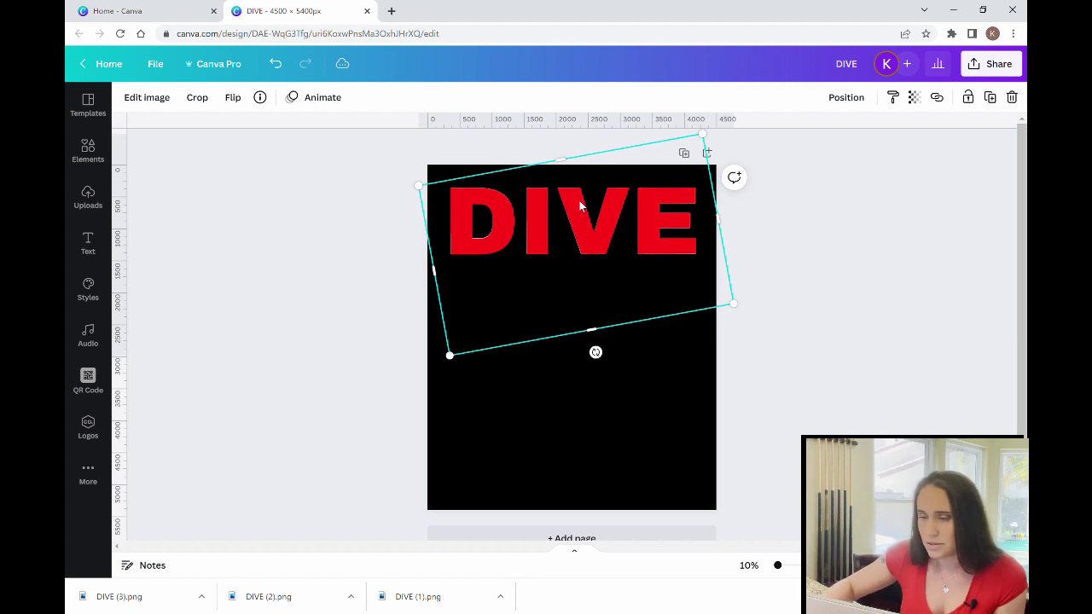
# Crop the new red overlay from its slanted upper edge so a diagonal white band shows between two red areas.
pyautogui.moveTo(569, 166); pyautogui.dragTo(585, 238)
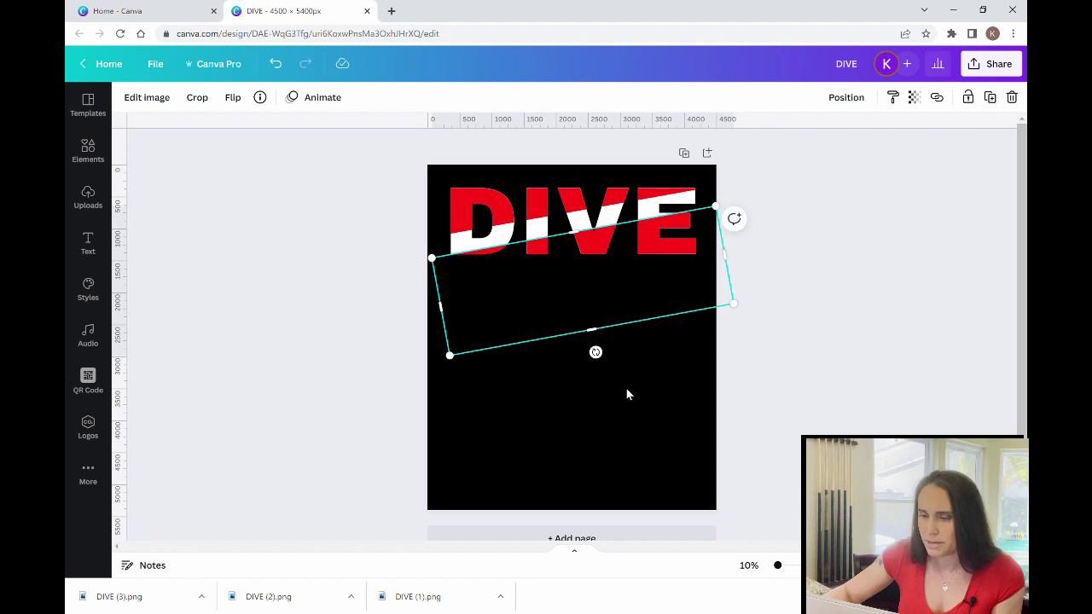
pyautogui.click(749, 395)
pyautogui.click(848, 357)
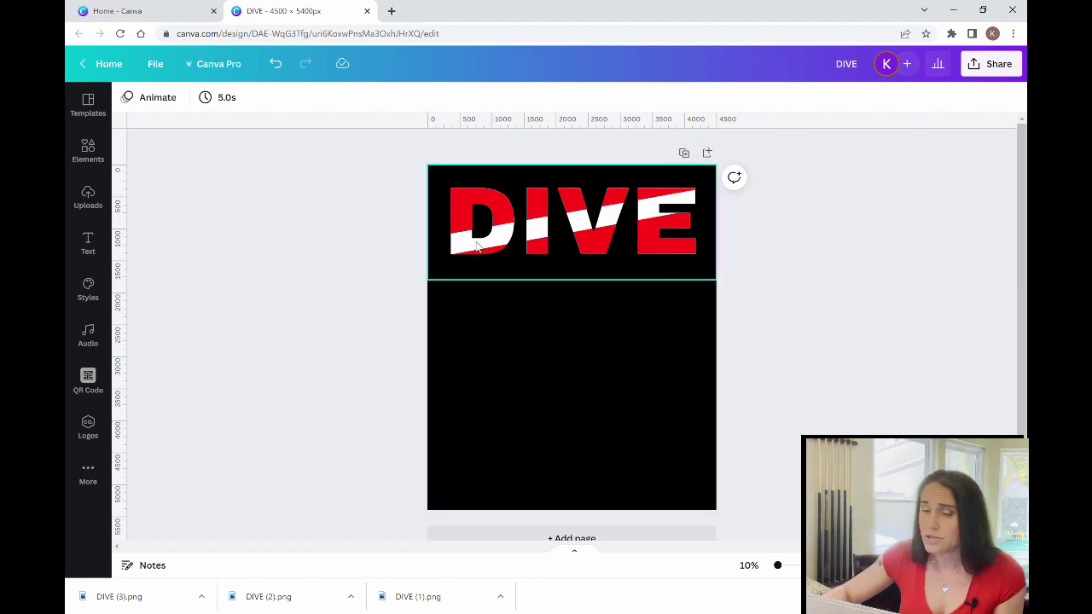
# Add an Archivo Black text box below the lettering, enlarge it to size 243, and replace its placeholder with DIVE.
pyautogui.click(595, 370)
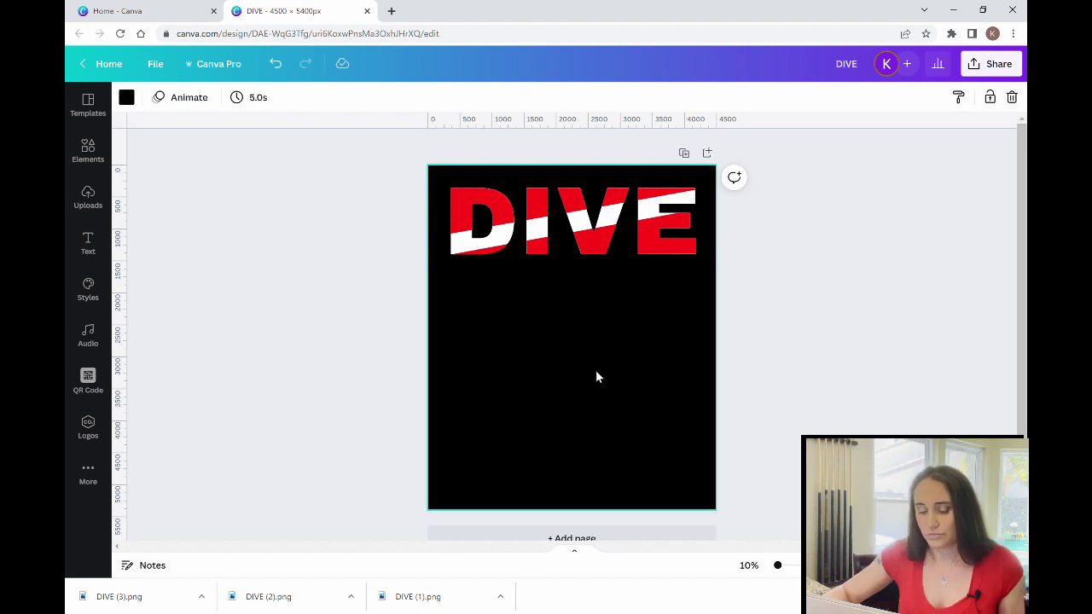
pyautogui.press('t')
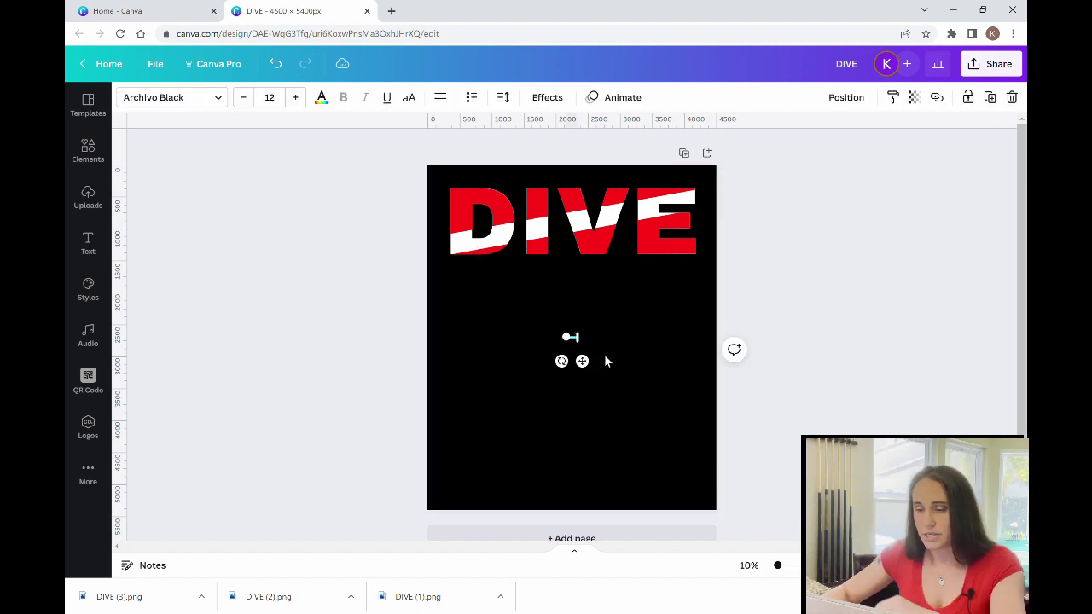
pyautogui.moveTo(560, 343); pyautogui.dragTo(469, 376)
pyautogui.moveTo(611, 337); pyautogui.dragTo(726, 324)
pyautogui.click(485, 335)
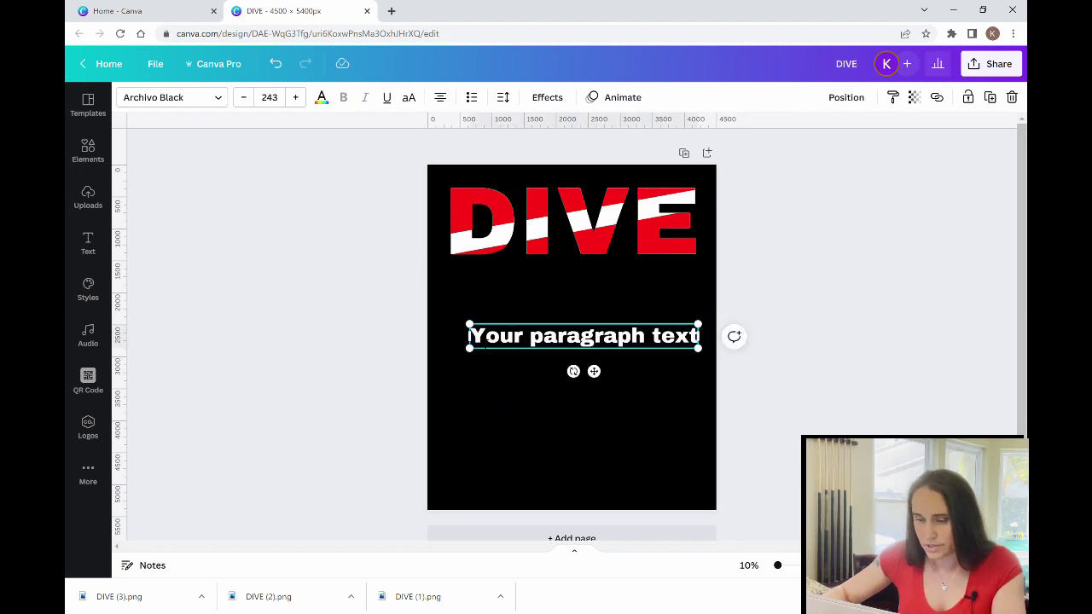
pyautogui.moveTo(485, 335); pyautogui.dragTo(708, 352)
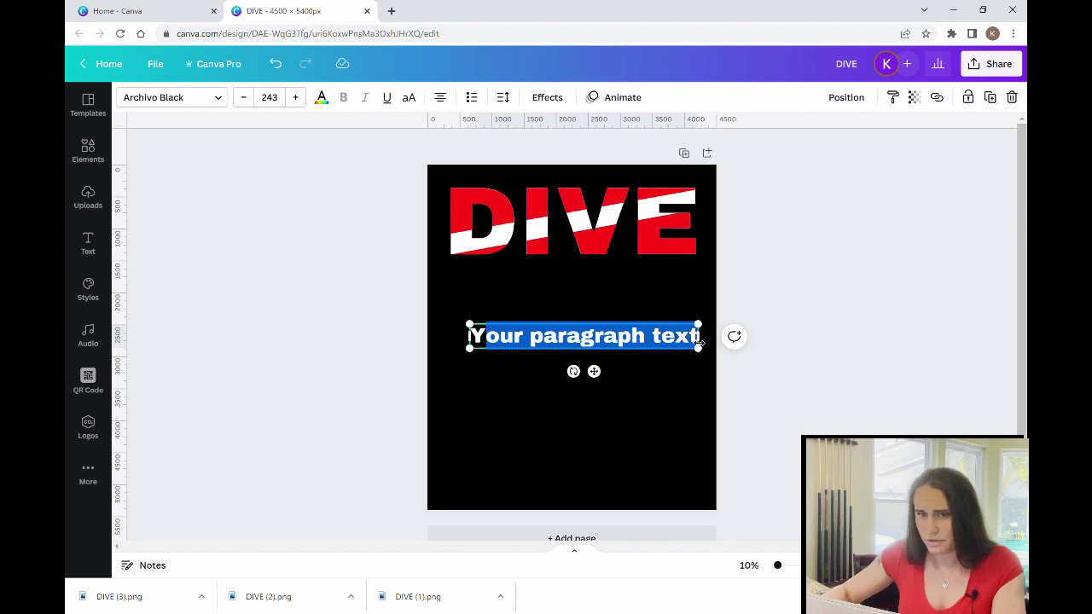
pyautogui.press('BackSpace')
pyautogui.press('BackSpace')
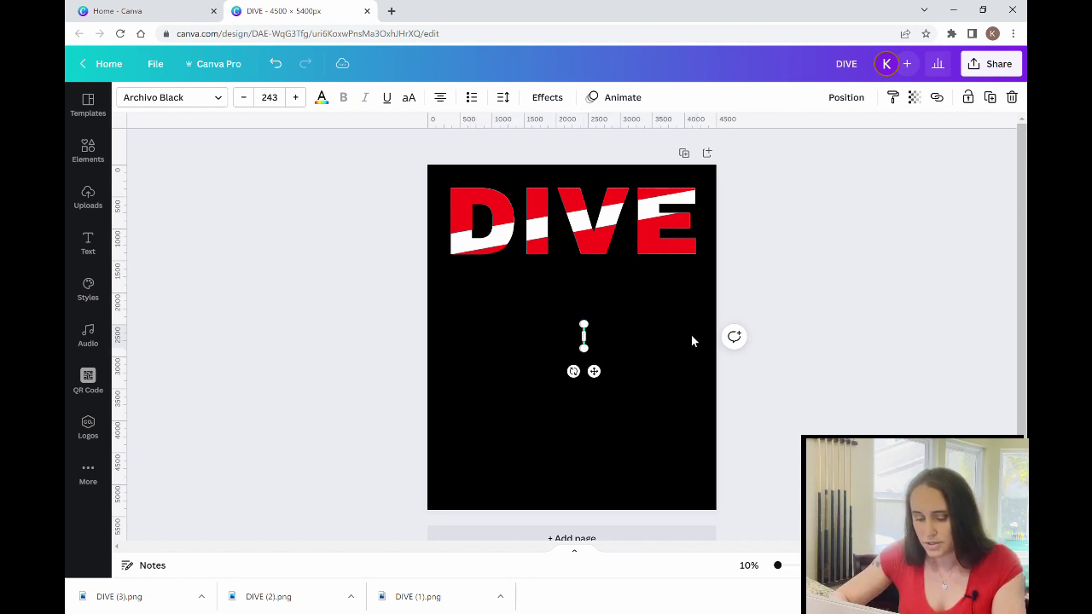
pyautogui.write('DIVE')
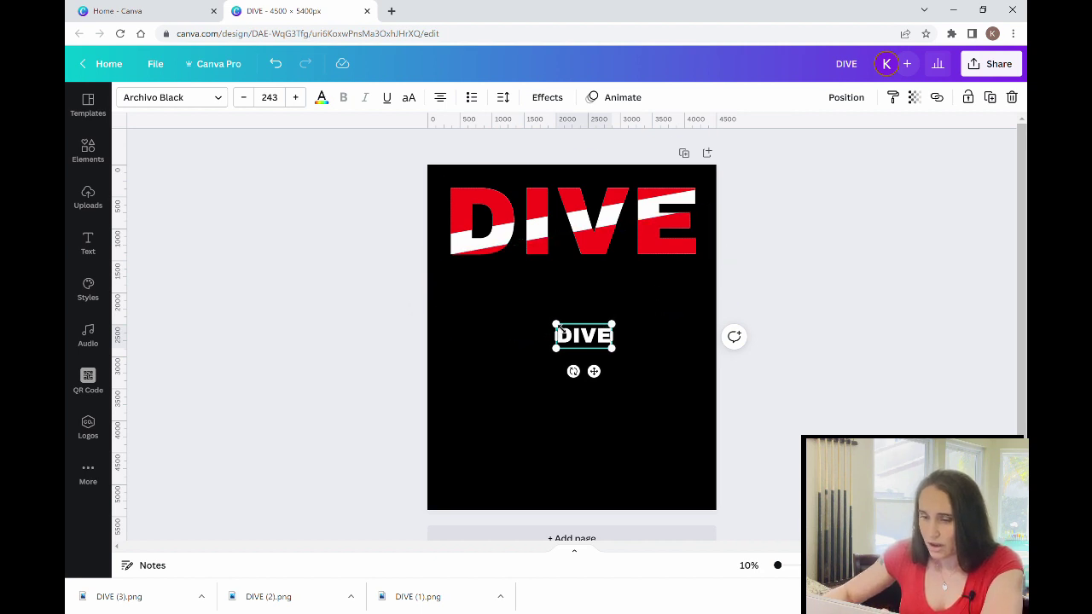
# Enlarge the white DIVE text to about size 1125 and align it over the red and white lettering.
pyautogui.moveTo(556, 325); pyautogui.dragTo(446, 287)
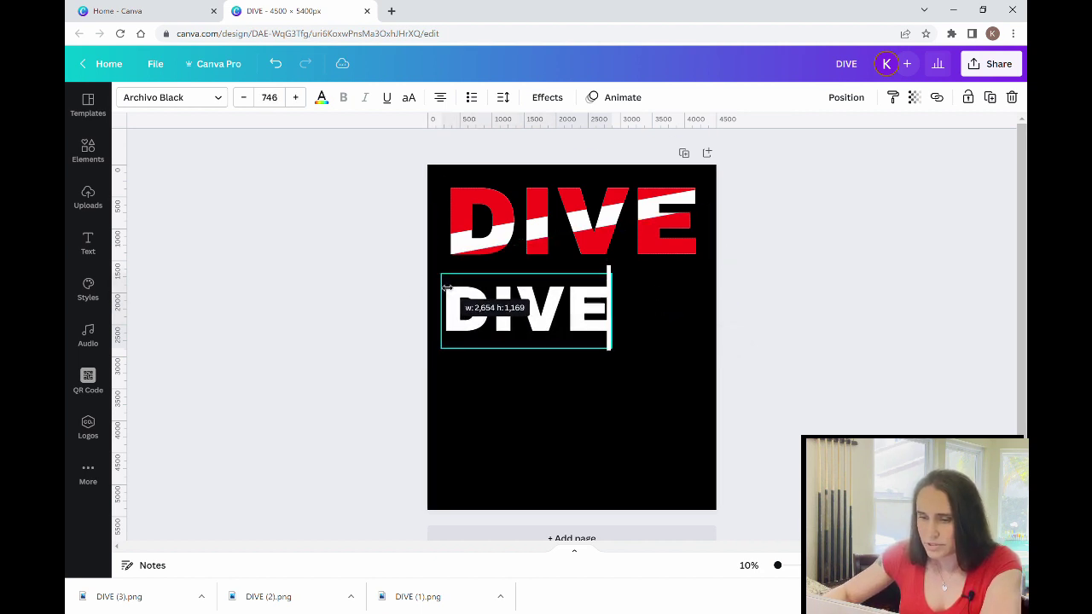
pyautogui.moveTo(610, 351); pyautogui.dragTo(691, 410)
pyautogui.click(679, 450)
pyautogui.moveTo(611, 359); pyautogui.dragTo(613, 250)
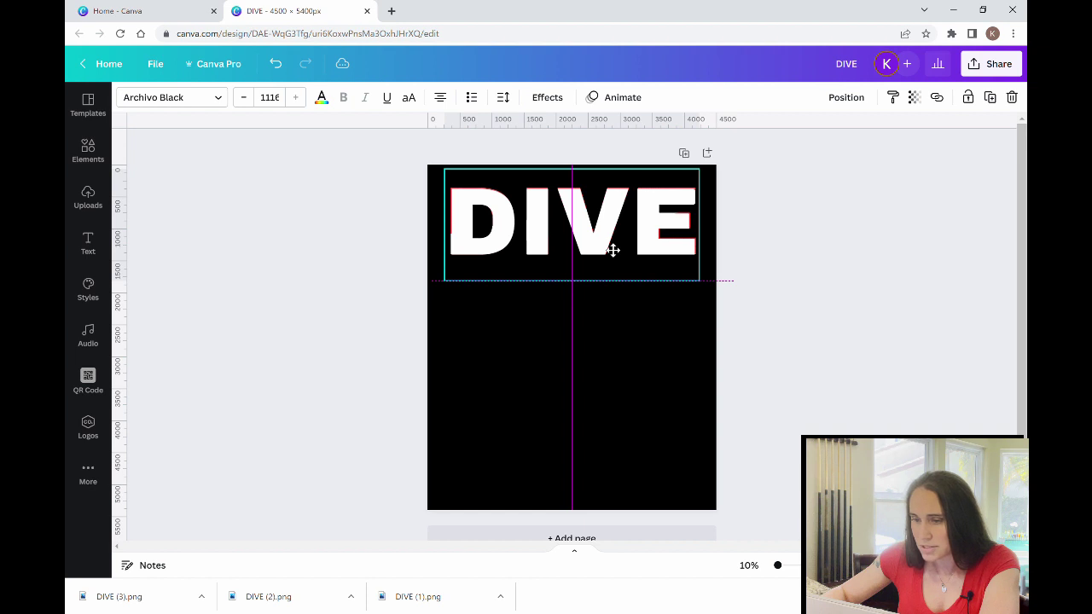
pyautogui.moveTo(612, 250); pyautogui.dragTo(612, 250)
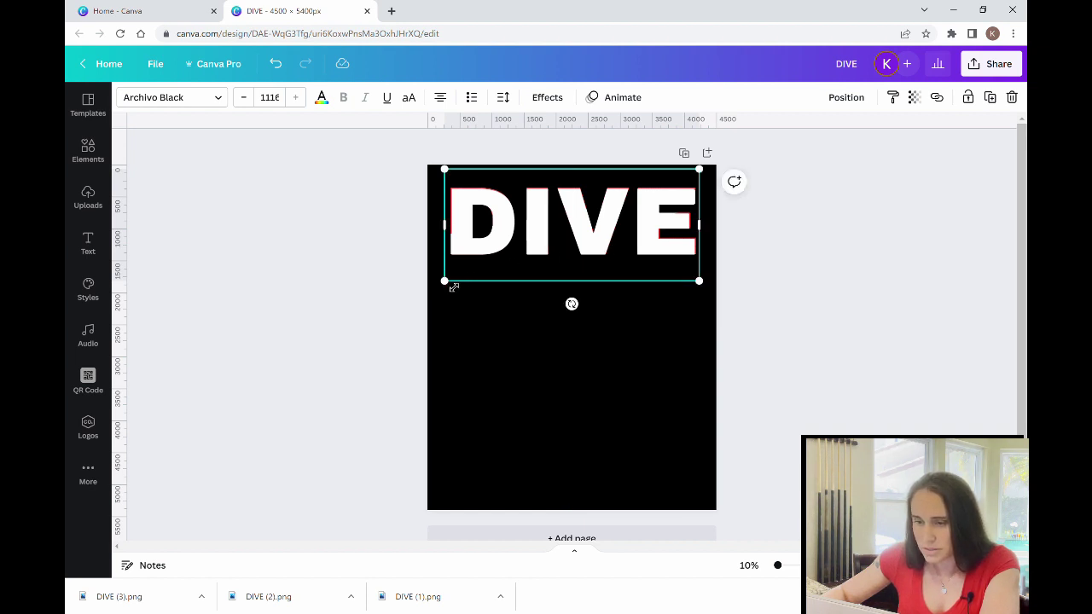
pyautogui.moveTo(447, 173); pyautogui.dragTo(449, 172)
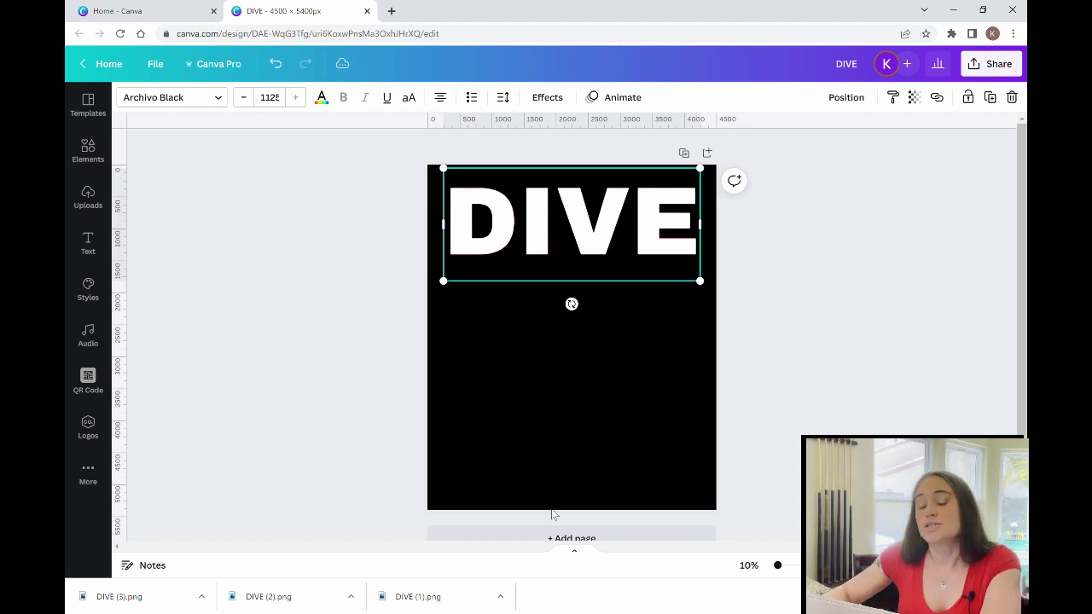
# Apply the Hollow effect to the white DIVE text and reduce its thickness to a thin outline.
pyautogui.click(547, 98)
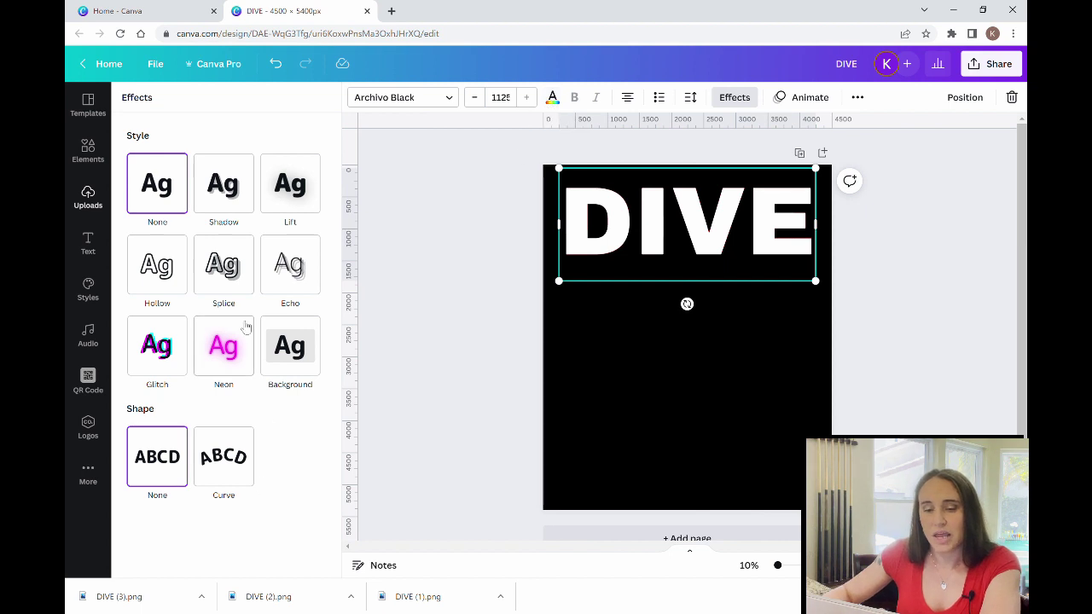
pyautogui.click(163, 280)
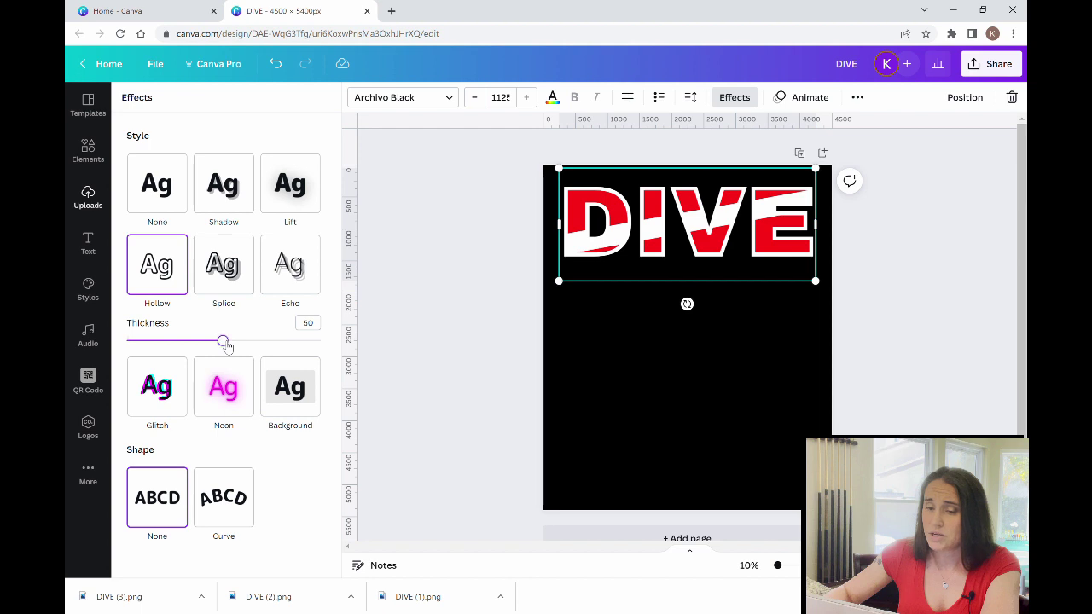
pyautogui.moveTo(225, 341); pyautogui.dragTo(173, 332)
pyautogui.click(427, 385)
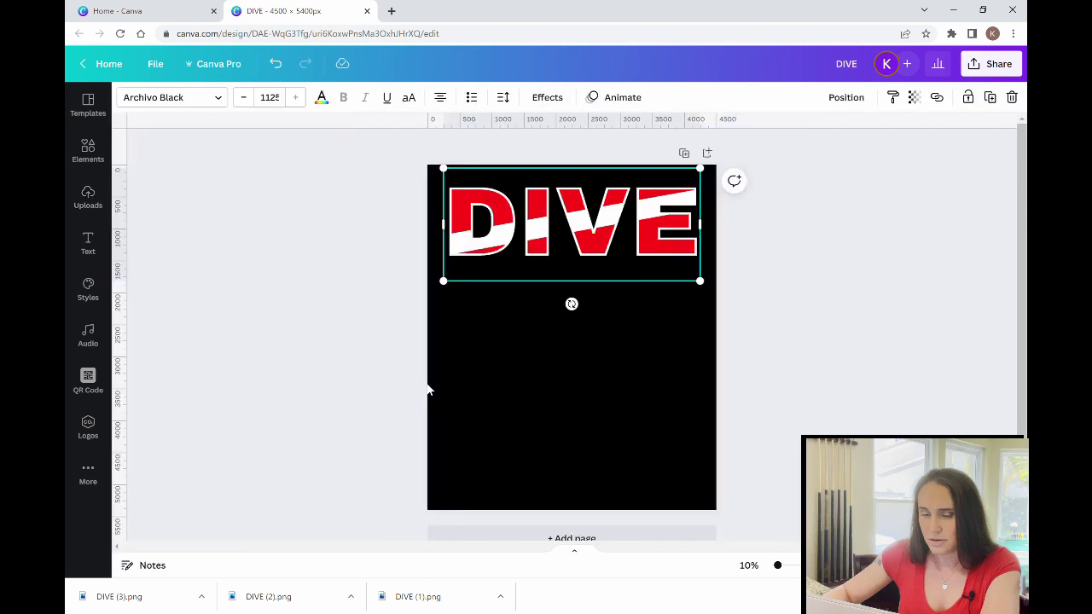
pyautogui.click(429, 388)
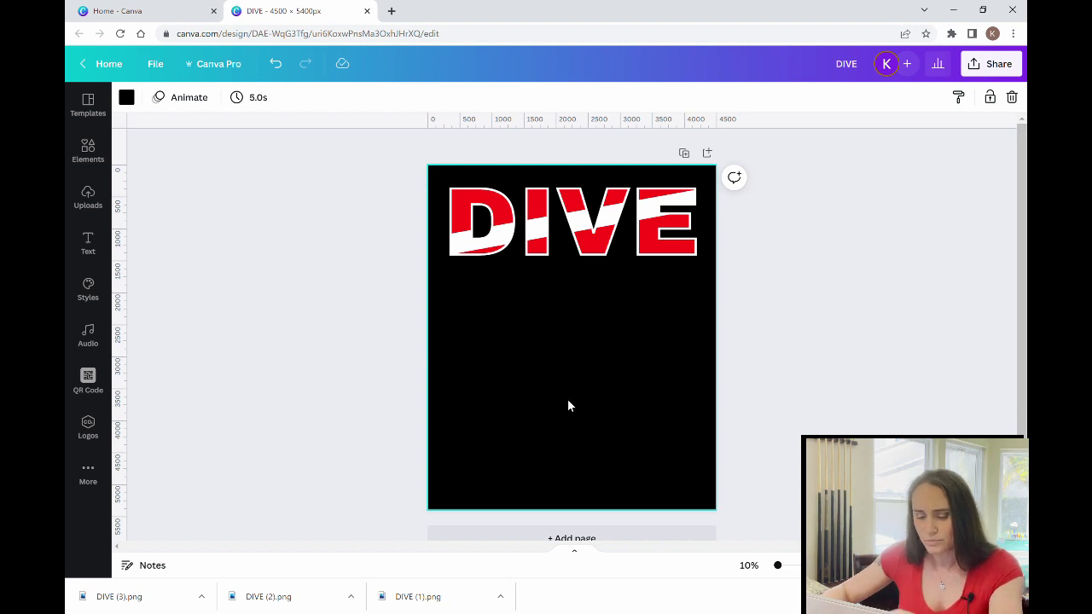
# Duplicate the hollow DIVE outline and place the copy directly below the red and white lettering.
pyautogui.click(538, 253)
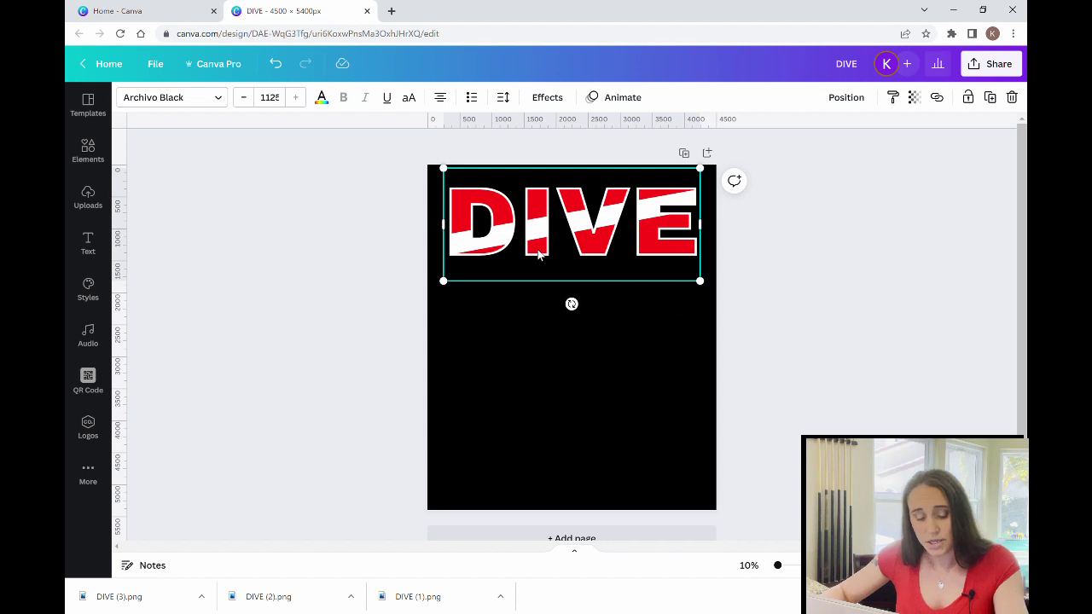
pyautogui.click(574, 412)
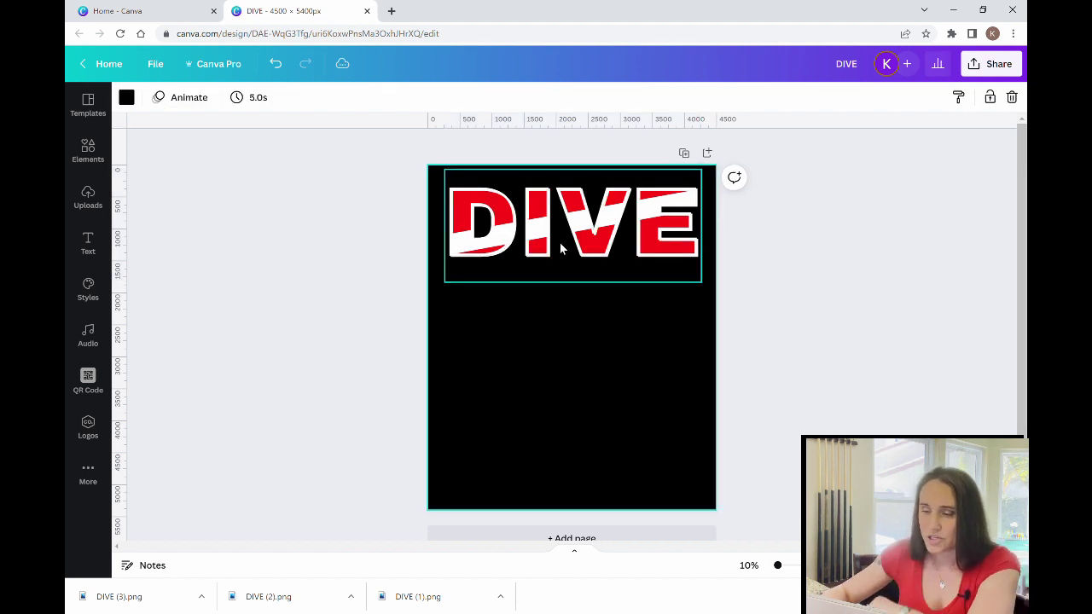
pyautogui.moveTo(560, 244); pyautogui.dragTo(585, 347)
pyautogui.click(597, 477)
pyautogui.click(579, 347)
pyautogui.click(595, 480)
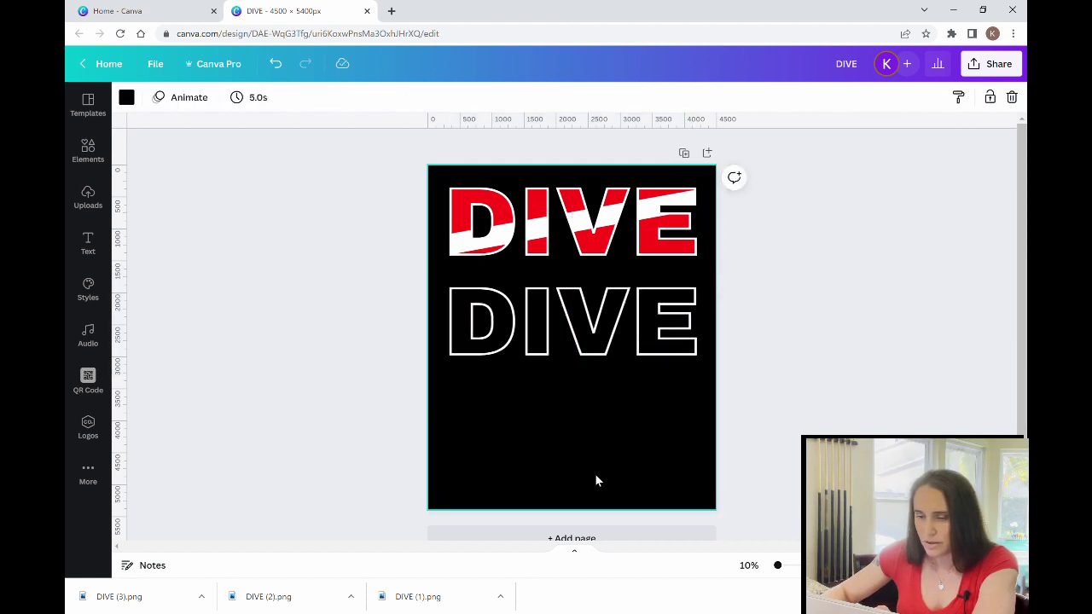
# Paste another hollow DIVE outline and place it below the second one with matching spacing and alignment.
pyautogui.click(581, 358)
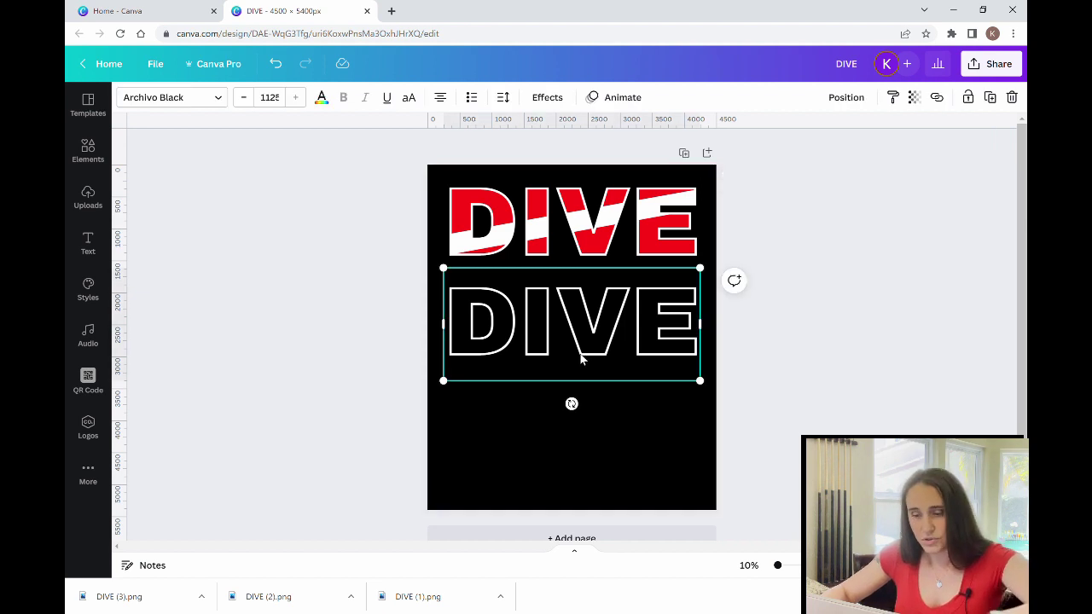
pyautogui.click(598, 418)
pyautogui.hotkey('ctrl', 'v')
pyautogui.moveTo(561, 324); pyautogui.dragTo(559, 414)
pyautogui.moveTo(638, 322); pyautogui.dragTo(642, 322)
pyautogui.click(828, 370)
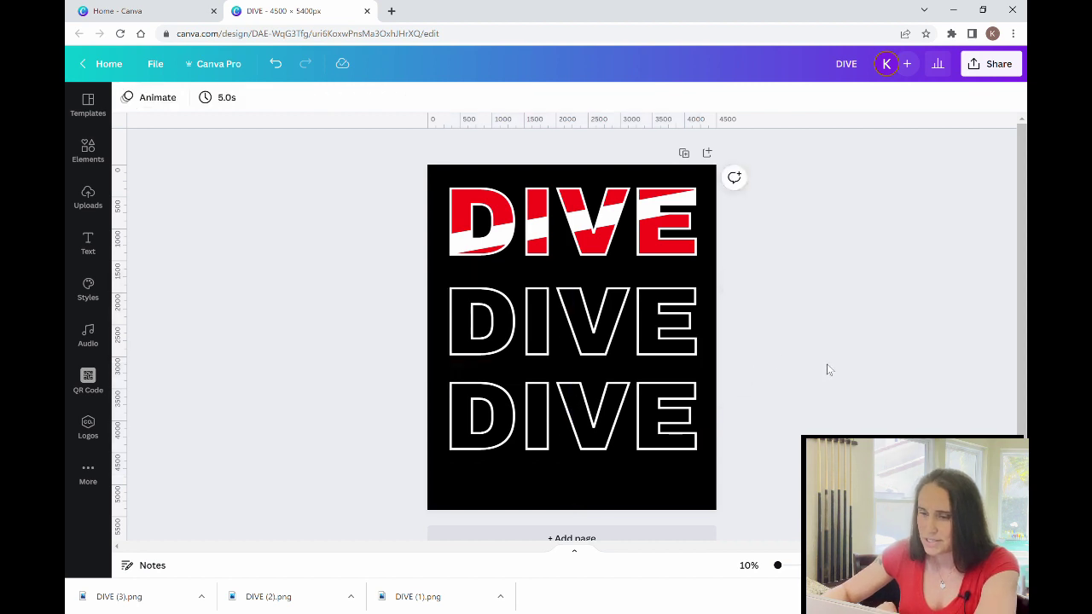
pyautogui.moveTo(646, 421); pyautogui.dragTo(654, 435)
pyautogui.click(767, 447)
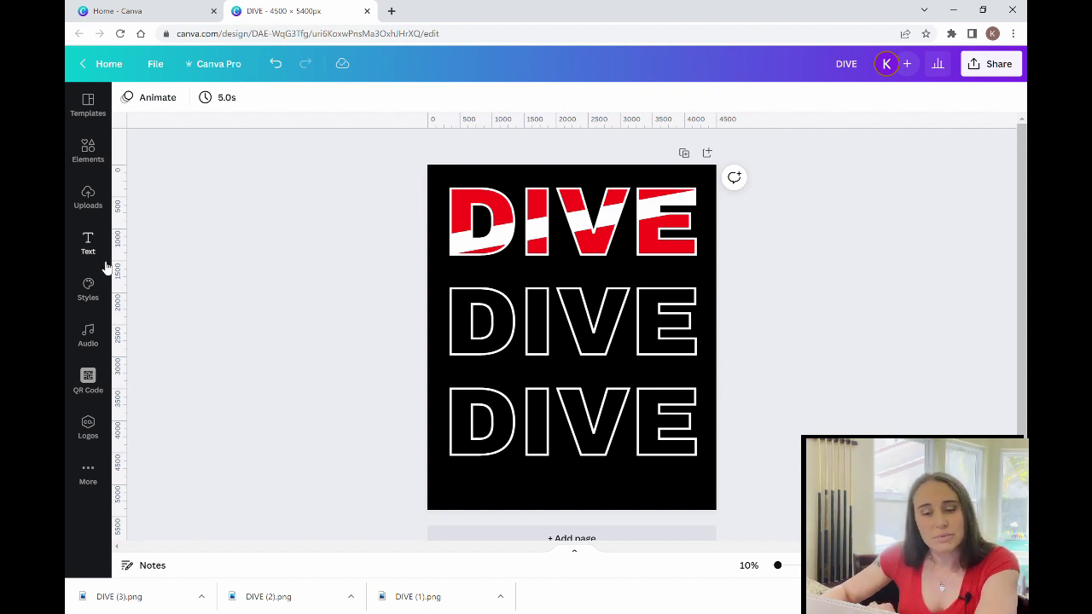
# Insert the uploaded slanted blue DIVE image onto the canvas.
pyautogui.click(88, 198)
pyautogui.click(288, 247)
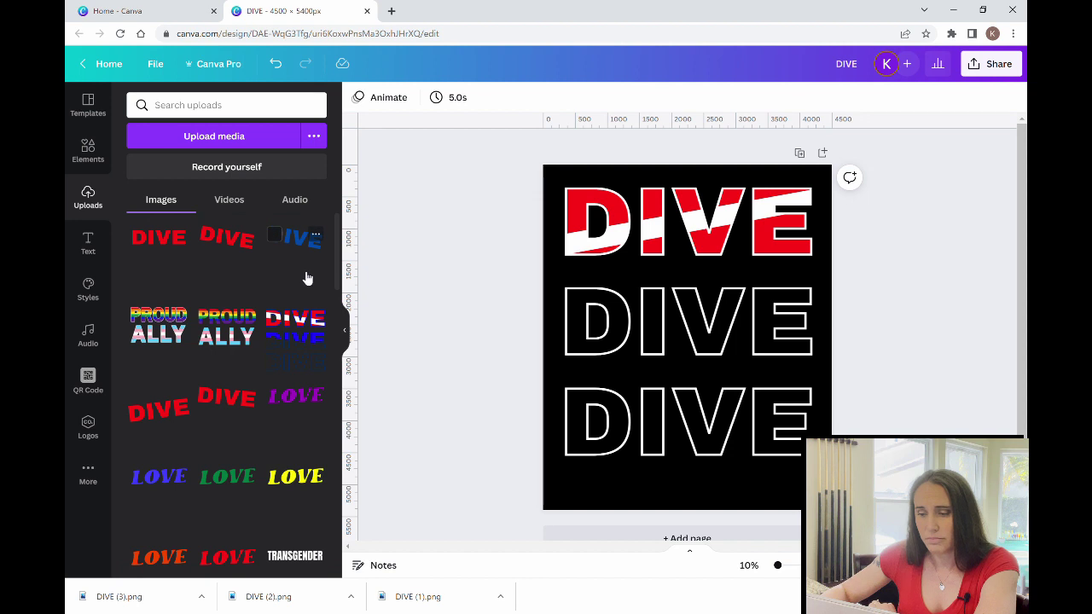
pyautogui.click(302, 273)
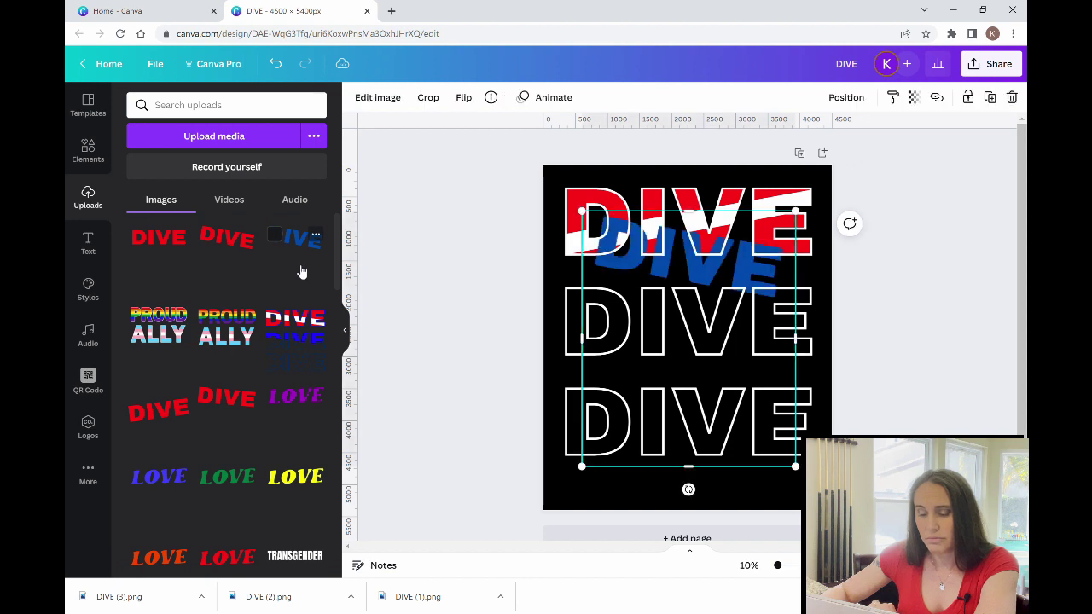
pyautogui.click(343, 332)
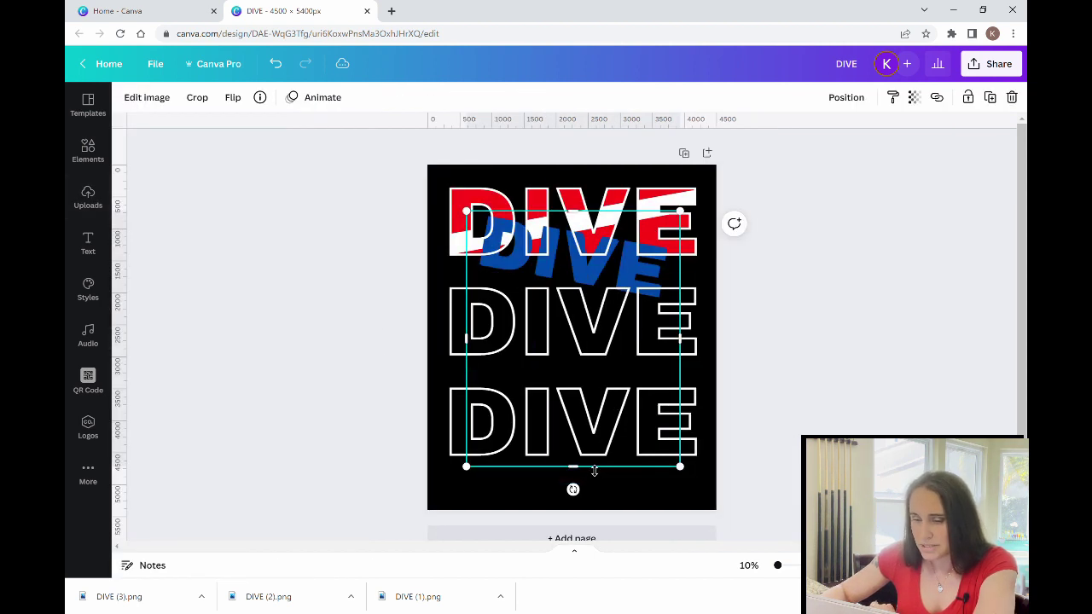
pyautogui.press('Escape')
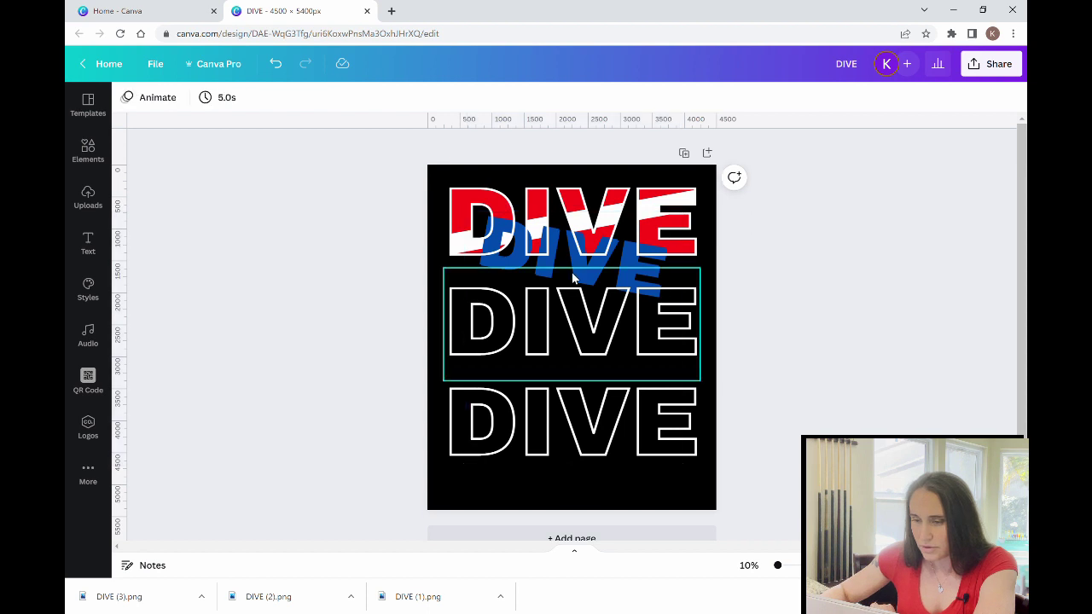
# Send the middle and bottom hollow DIVE outlines to the back, behind the blue image.
pyautogui.rightClick(608, 424)
pyautogui.click(654, 455)
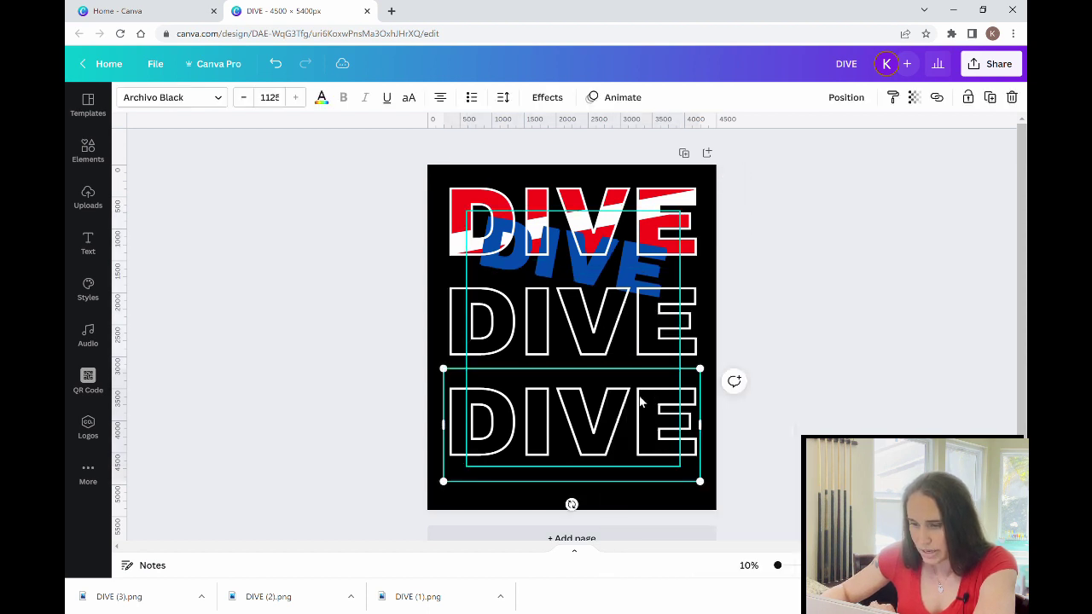
pyautogui.rightClick(597, 318)
pyautogui.click(655, 457)
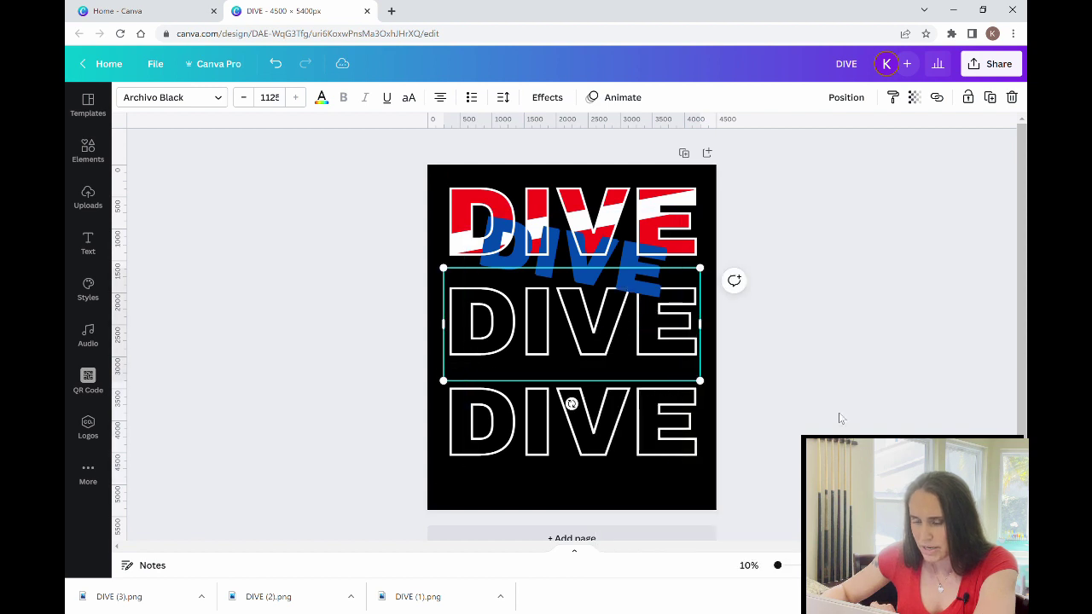
pyautogui.click(840, 418)
pyautogui.moveTo(655, 343); pyautogui.dragTo(670, 432)
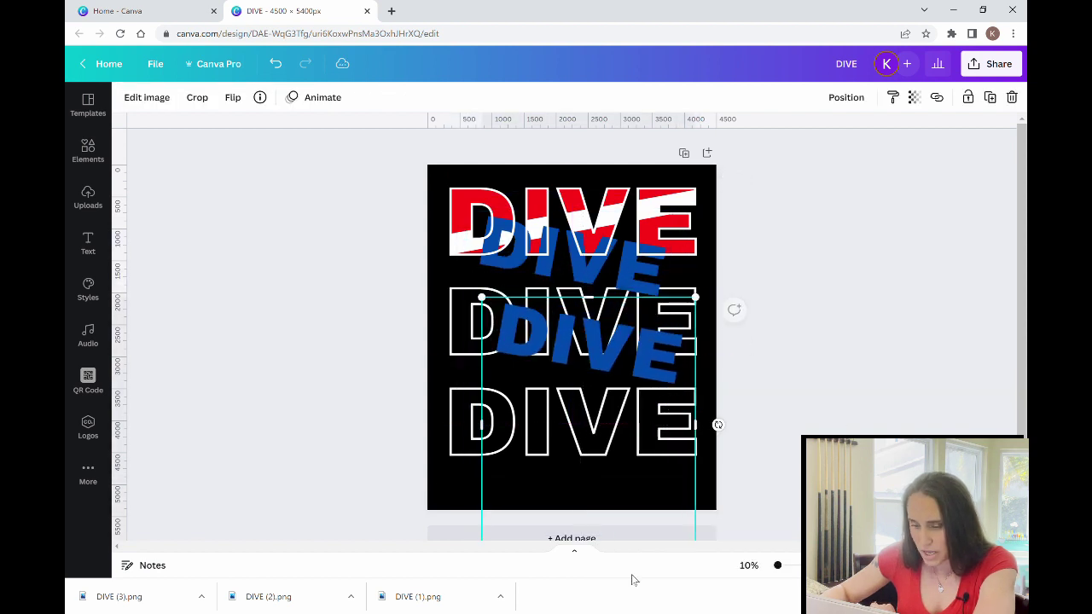
pyautogui.scroll(-1, 608, 400)
pyautogui.hotkey('ctrl', 'z')
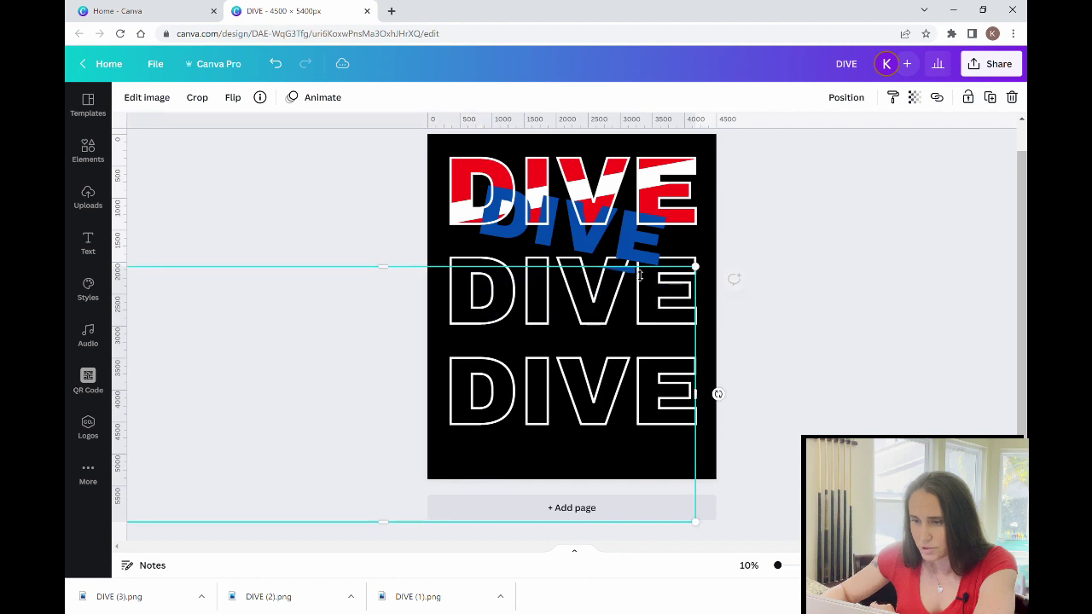
pyautogui.press('Escape')
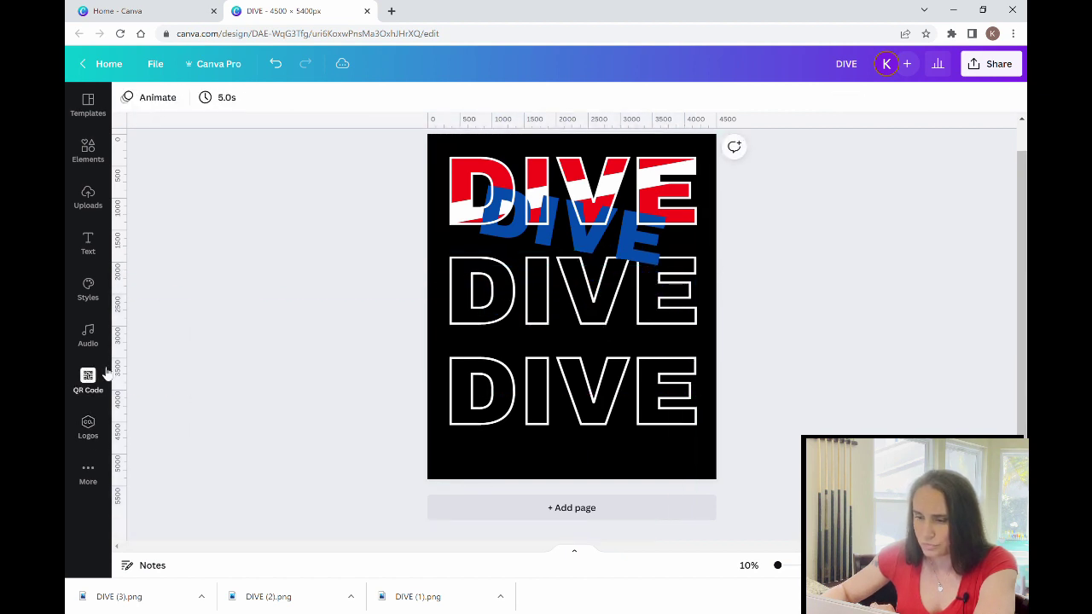
pyautogui.click(606, 339)
pyautogui.doubleClick(606, 340)
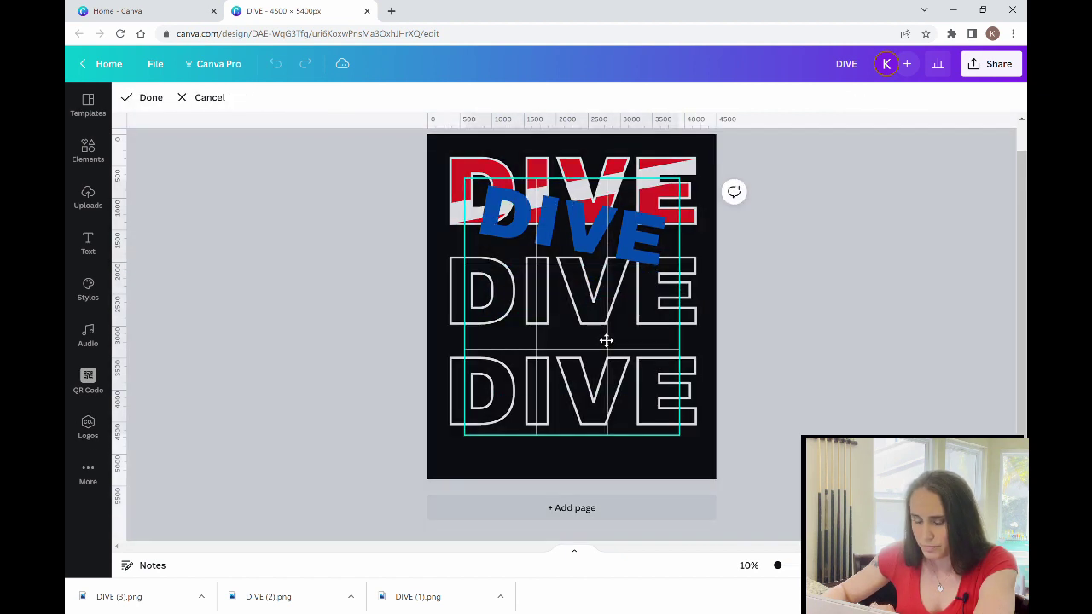
pyautogui.click(889, 307)
# Crop the empty lower area off the blue DIVE image and move, enlarge and rotate it to fit over the middle hollow outline.
pyautogui.moveTo(592, 288); pyautogui.dragTo(596, 358)
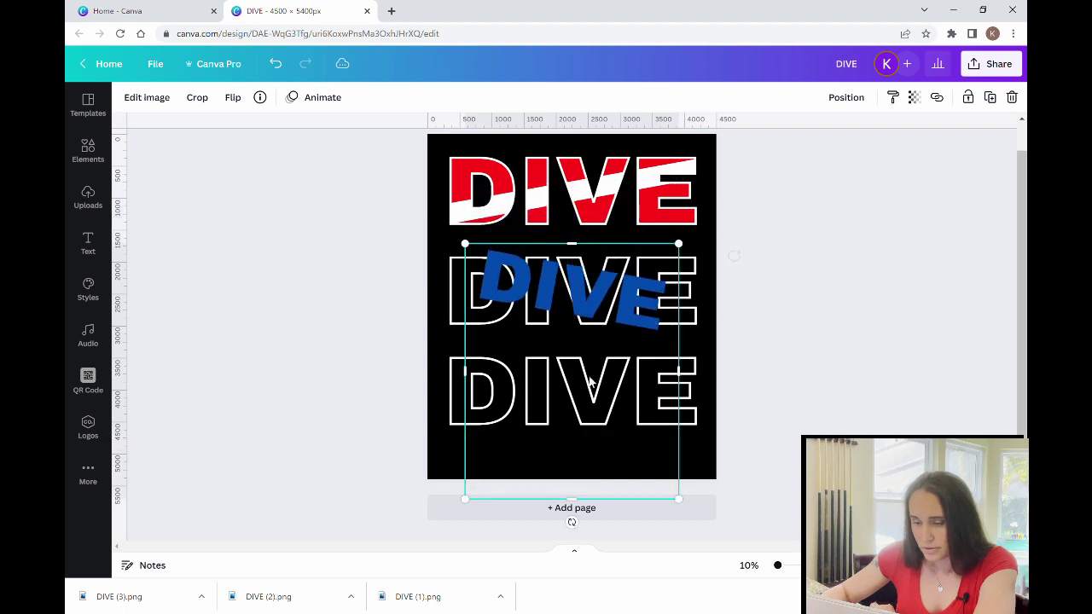
pyautogui.moveTo(577, 505); pyautogui.dragTo(571, 374)
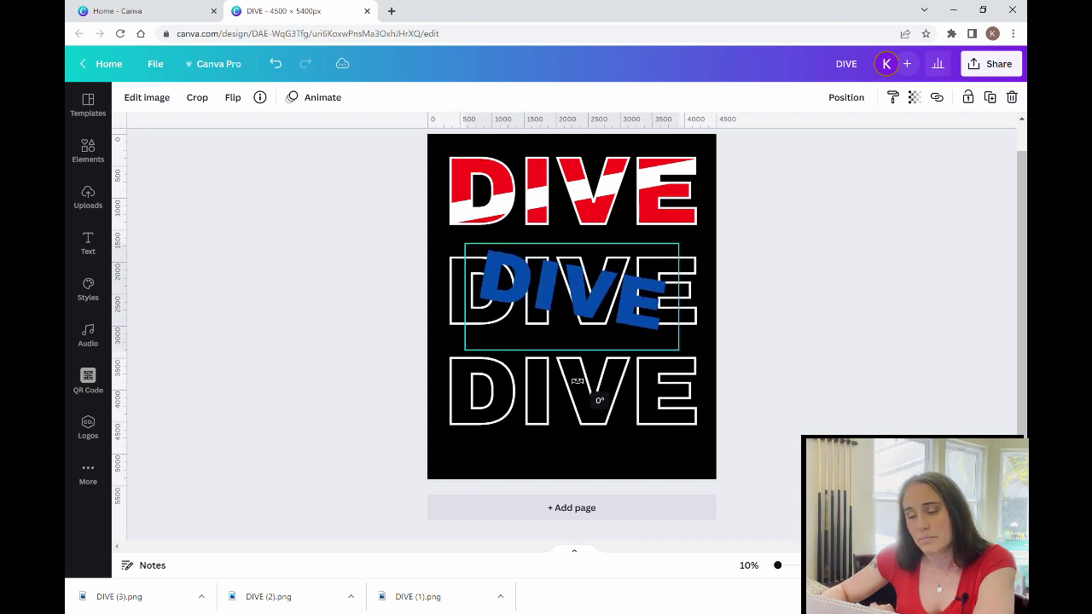
pyautogui.moveTo(713, 239); pyautogui.dragTo(722, 223)
pyautogui.moveTo(476, 362); pyautogui.dragTo(440, 381)
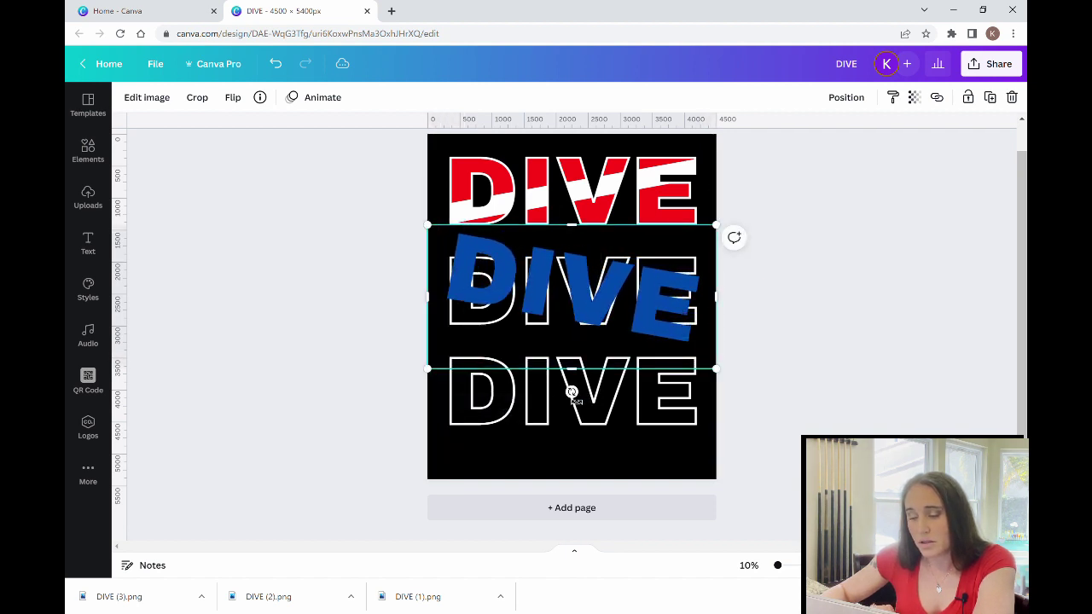
pyautogui.moveTo(572, 392); pyautogui.dragTo(593, 398)
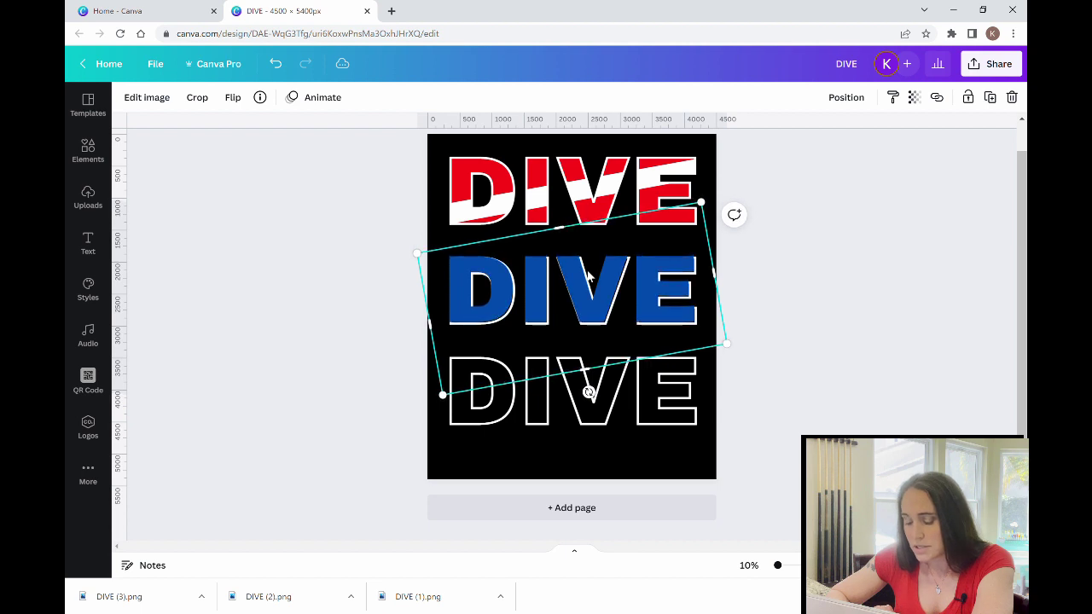
pyautogui.click(858, 340)
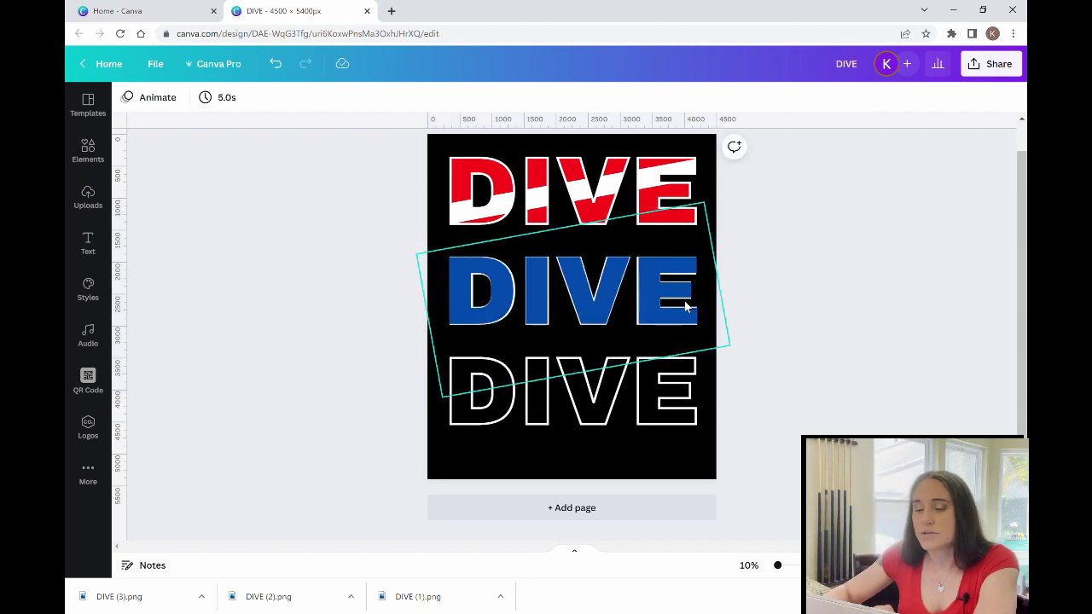
# Crop the blue DIVE image from below so its fill ends in a diagonal edge across the middle word.
pyautogui.click(626, 286)
pyautogui.moveTo(592, 373); pyautogui.dragTo(580, 306)
pyautogui.click(834, 365)
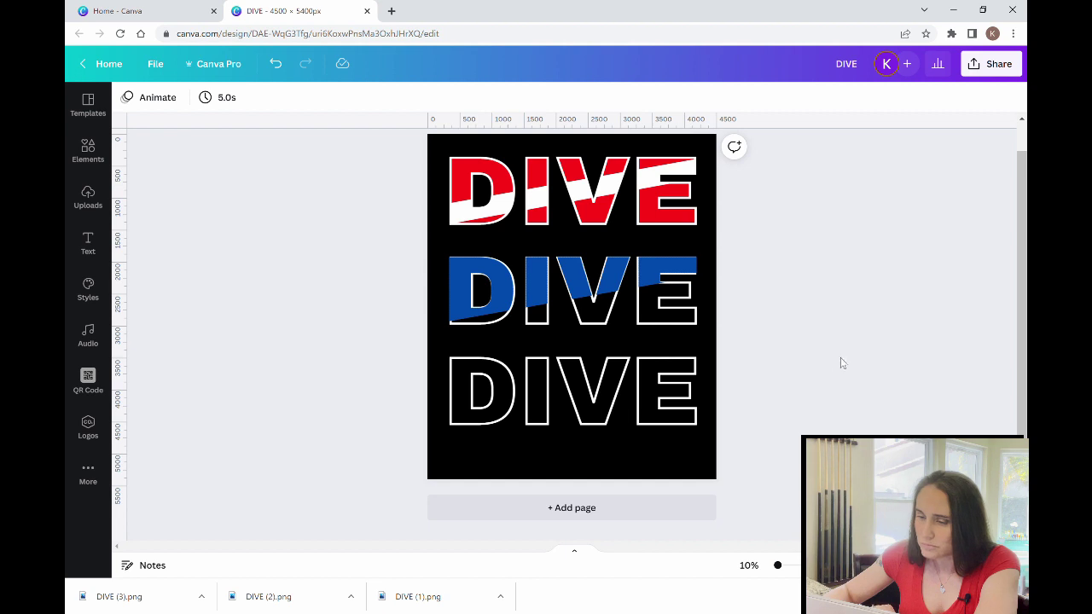
# Recolour the middle hollow DIVE outline with the blue from the image and set its Hollow thickness to 50.
pyautogui.click(670, 318)
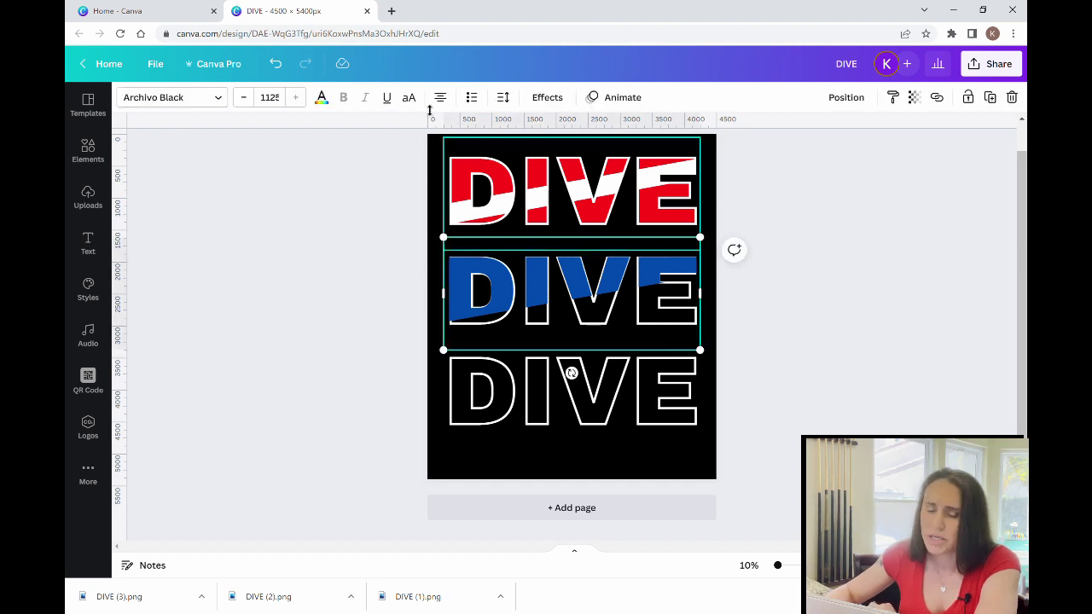
pyautogui.click(322, 101)
pyautogui.click(243, 350)
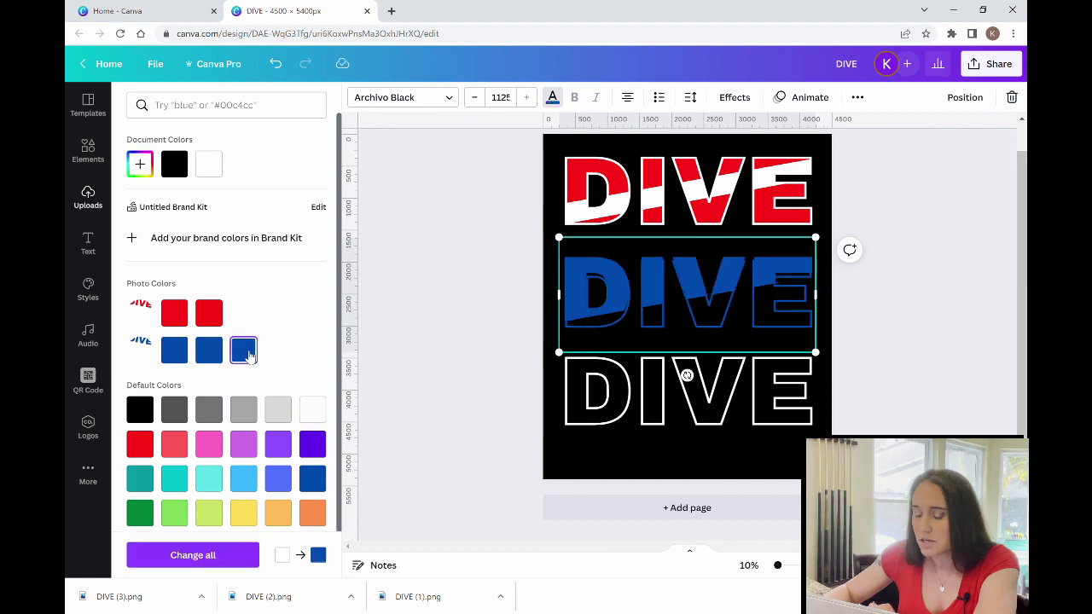
pyautogui.doubleClick(456, 292)
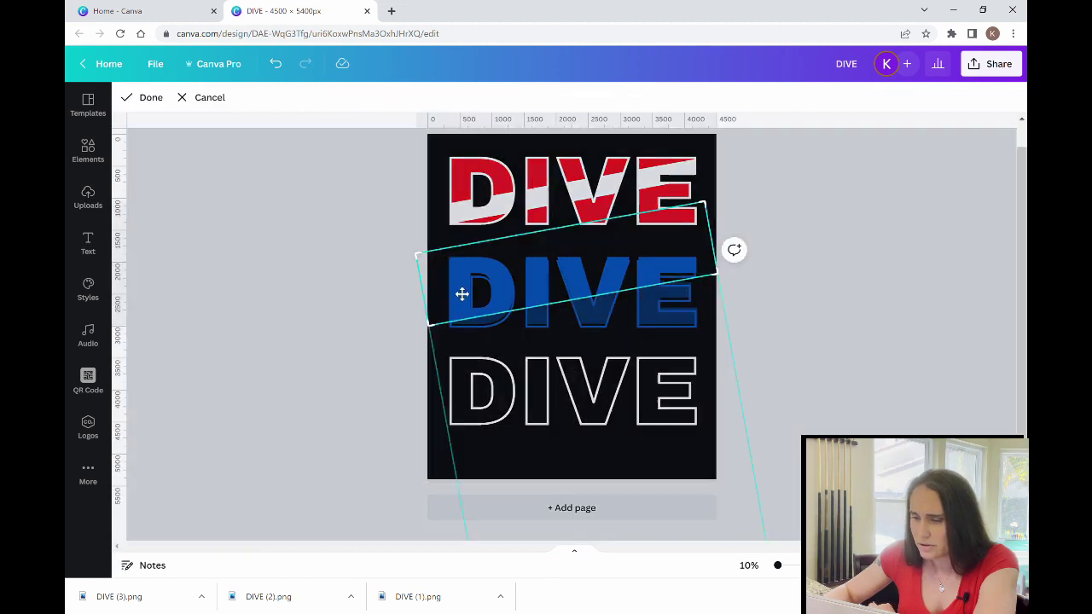
pyautogui.click(870, 305)
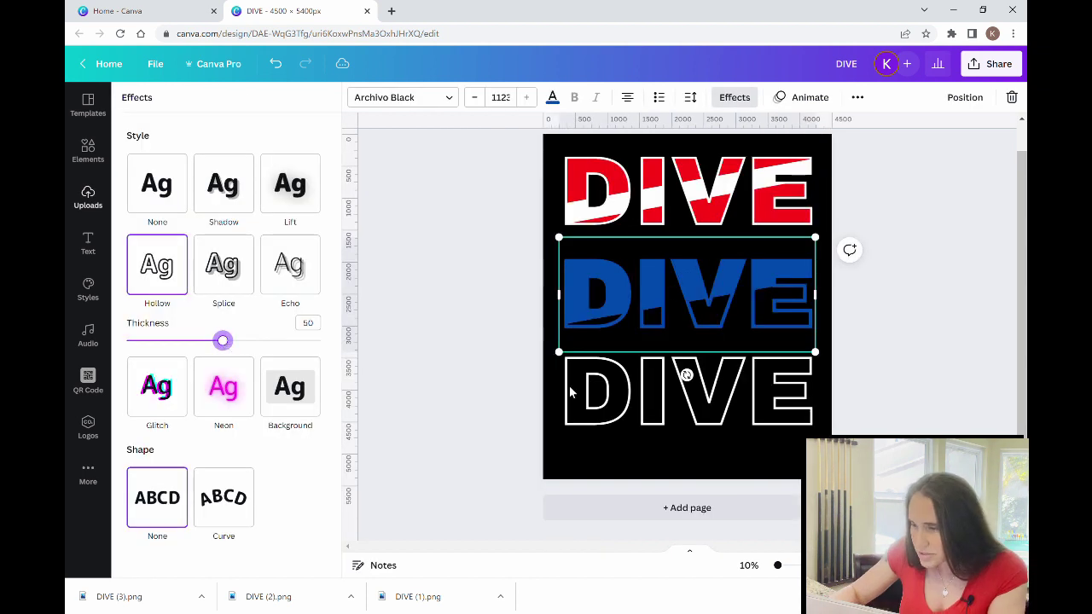
pyautogui.click(938, 345)
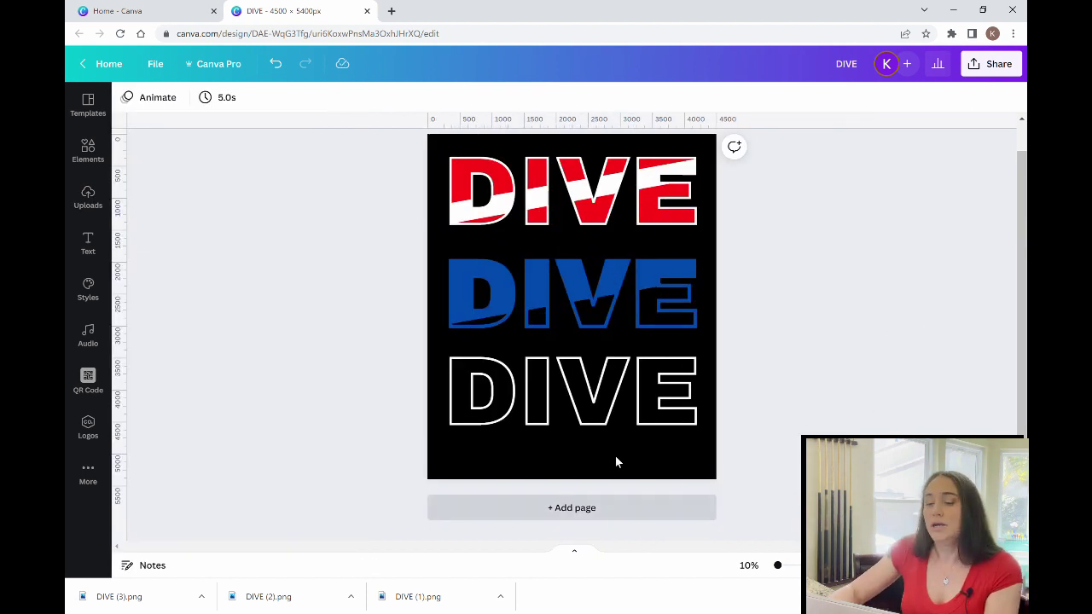
# Recolour the bottom hollow DIVE outline with the blue #004AAC from the image and set its Hollow thickness to 44.
pyautogui.click(555, 420)
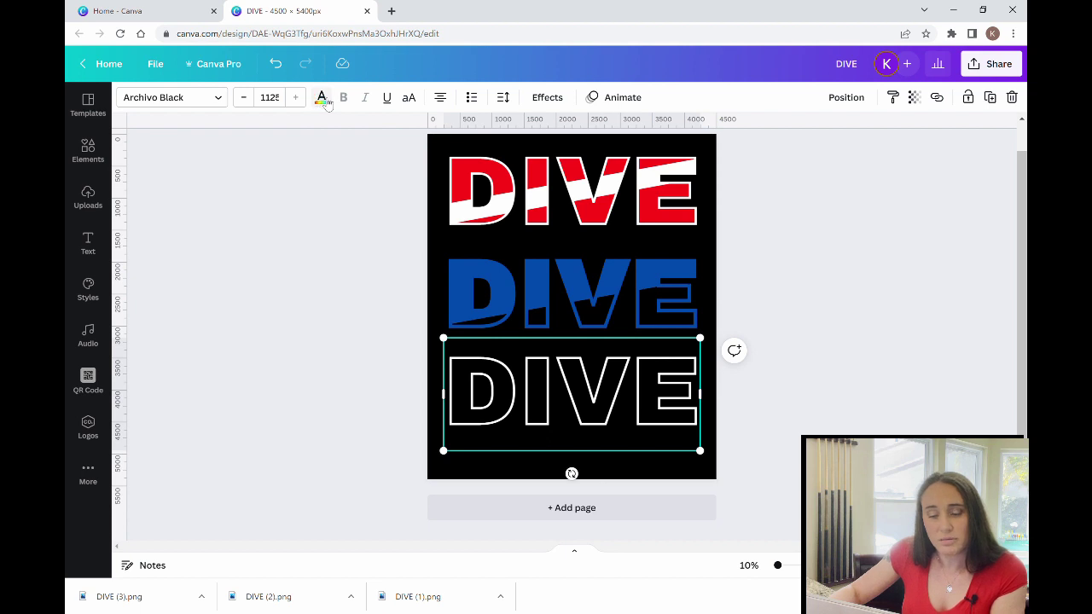
pyautogui.click(321, 96)
pyautogui.click(208, 350)
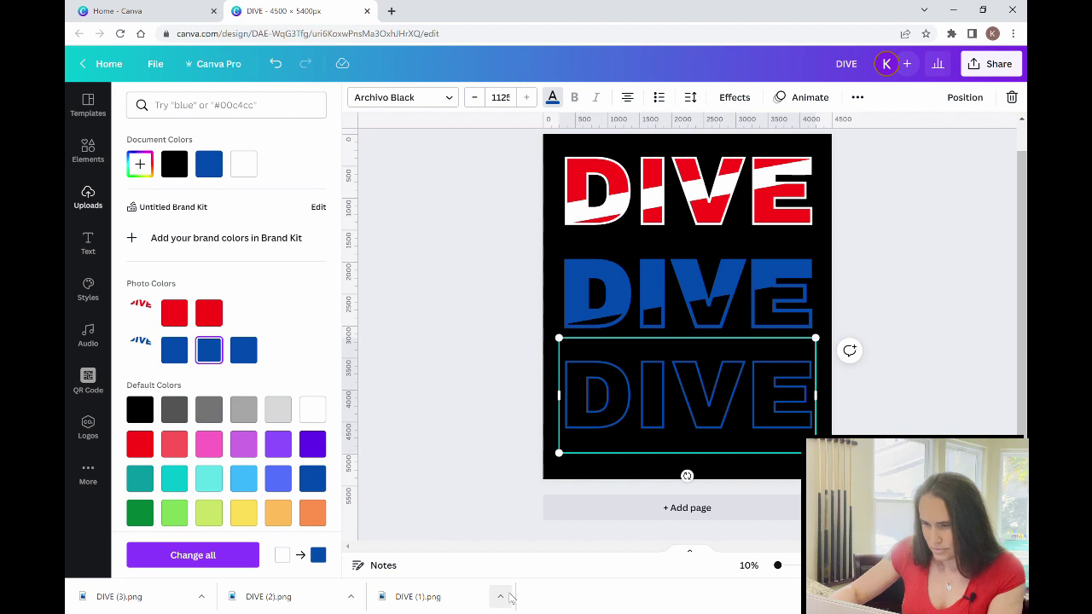
pyautogui.click(734, 98)
pyautogui.moveTo(223, 341); pyautogui.dragTo(212, 341)
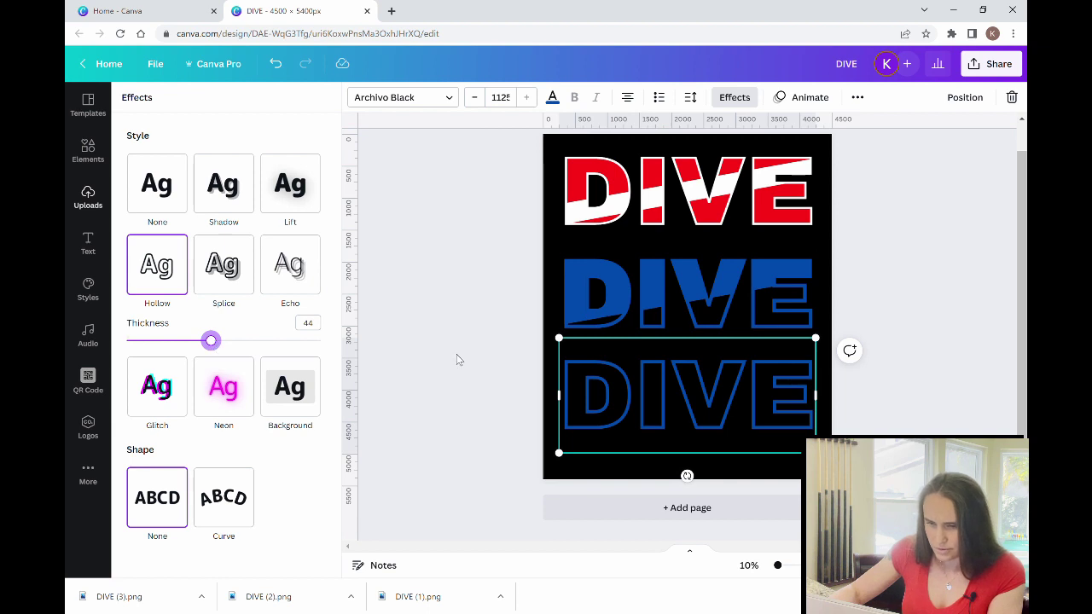
pyautogui.click(904, 425)
pyautogui.press('Escape')
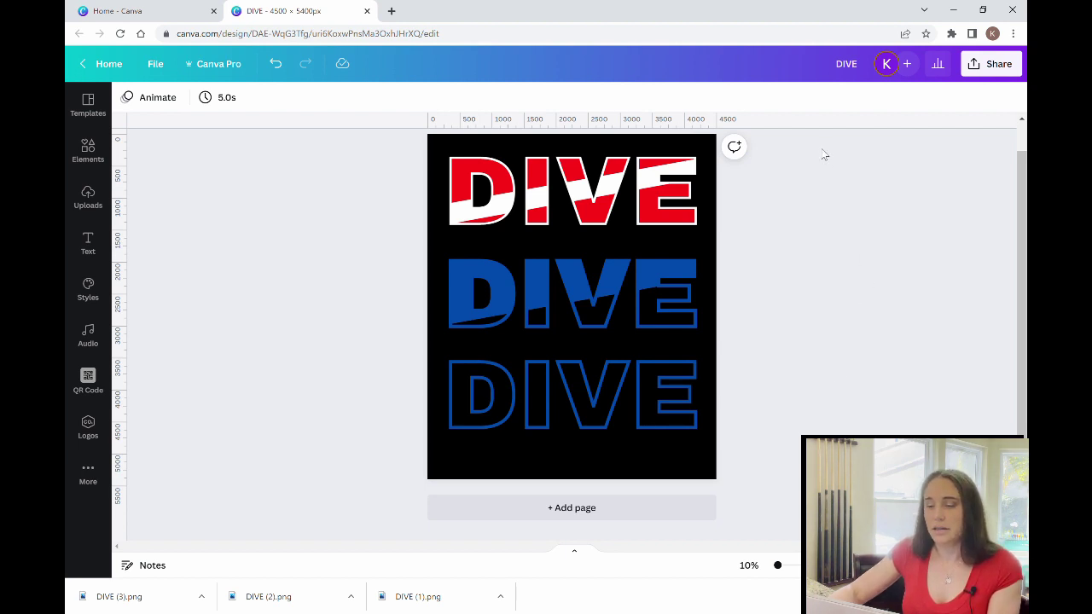
pyautogui.click(468, 272)
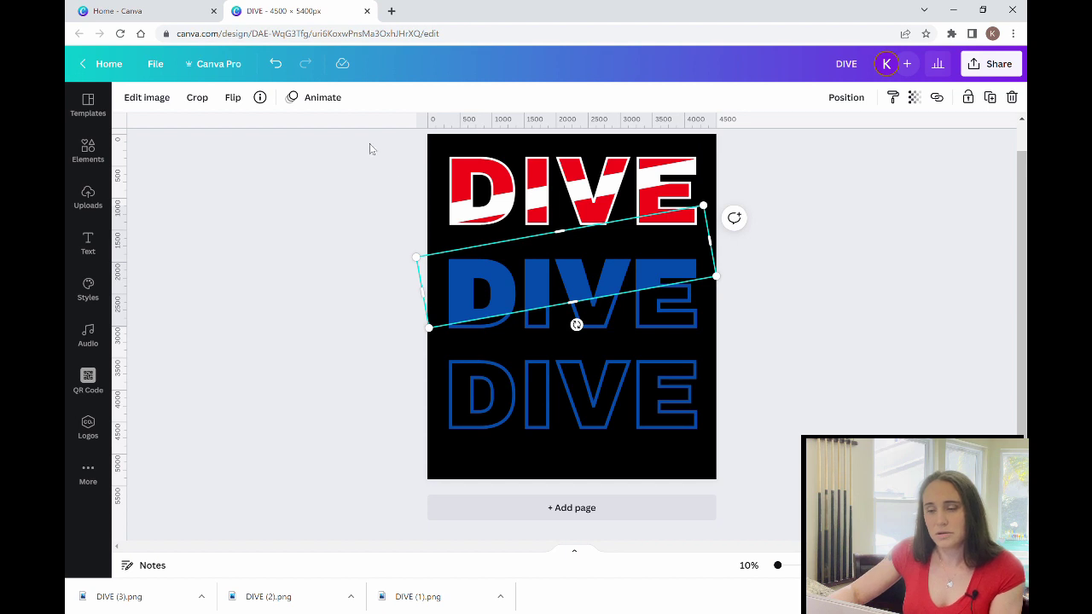
pyautogui.click(962, 363)
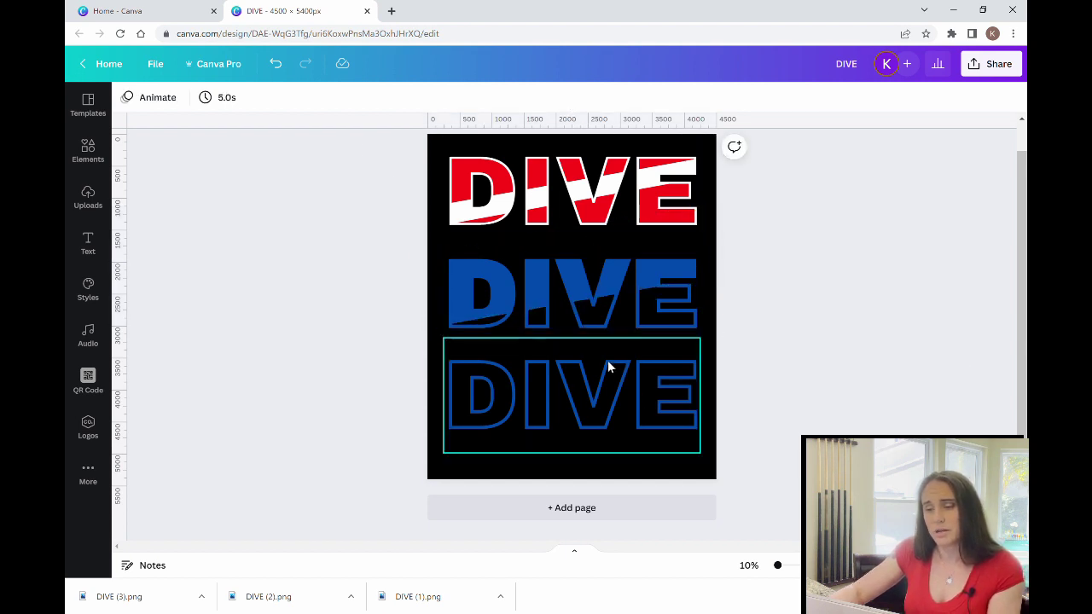
# Darken the bottom DIVE outline's colour to the custom navy #003882.
pyautogui.click(611, 389)
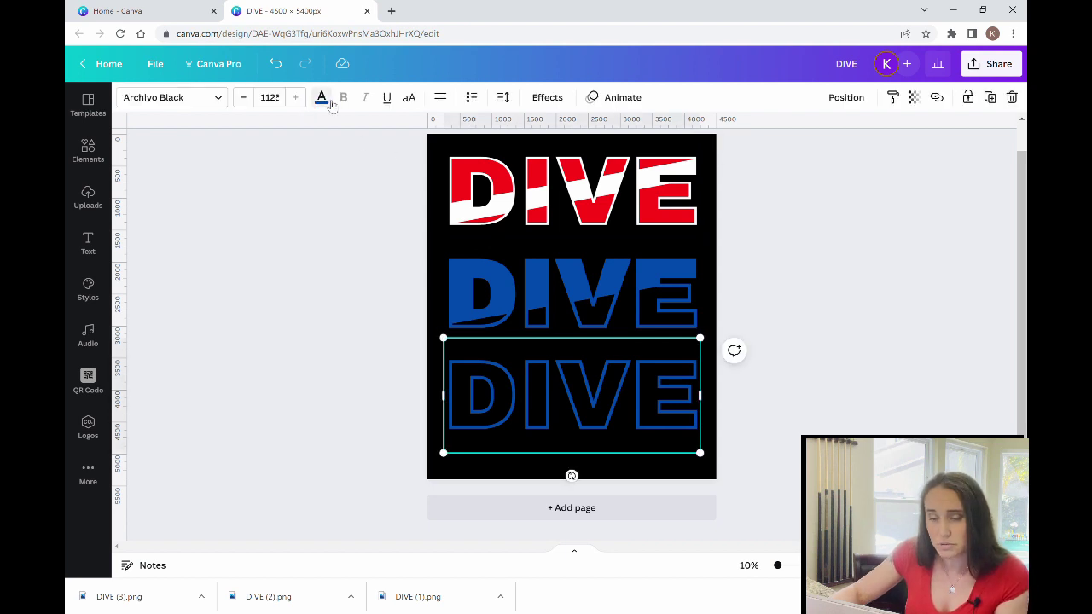
pyautogui.click(325, 98)
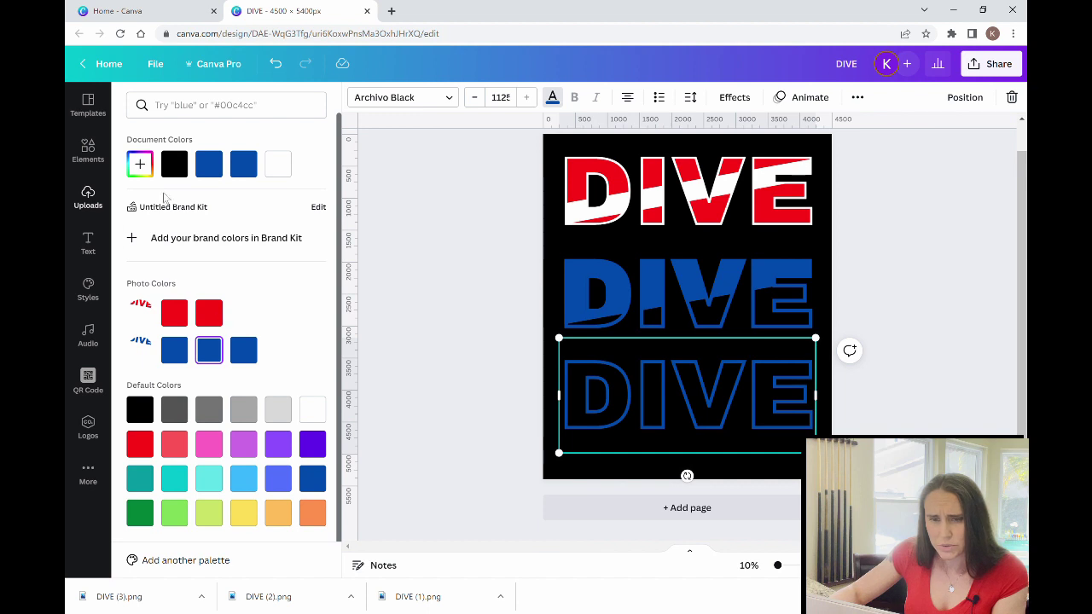
pyautogui.click(140, 163)
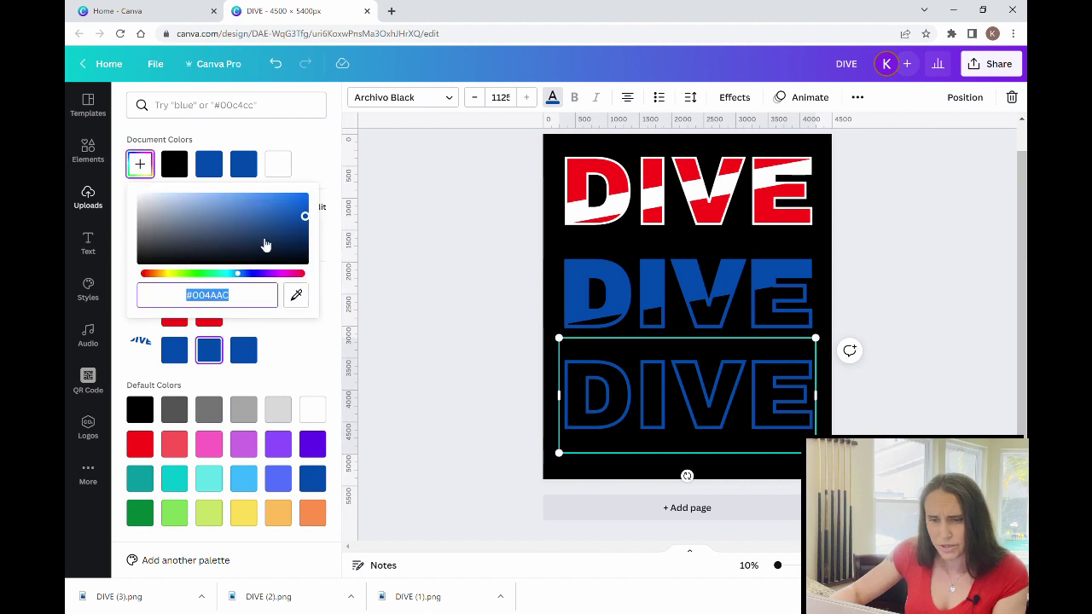
pyautogui.click(309, 229)
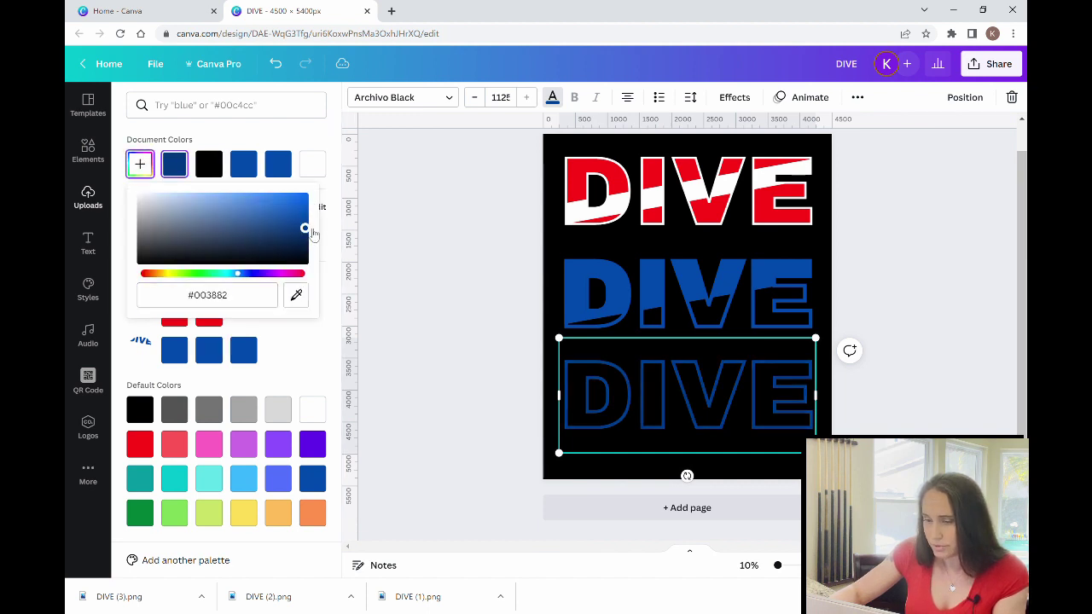
pyautogui.click(906, 340)
# Apply the same dark navy document colour to the middle hollow DIVE outline.
pyautogui.click(600, 282)
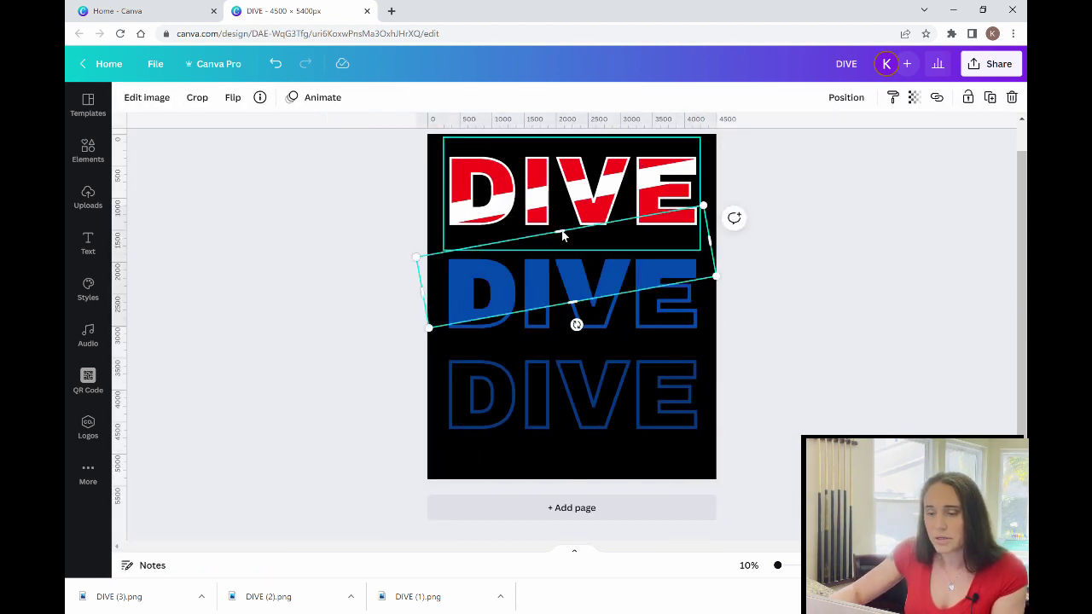
pyautogui.click(674, 320)
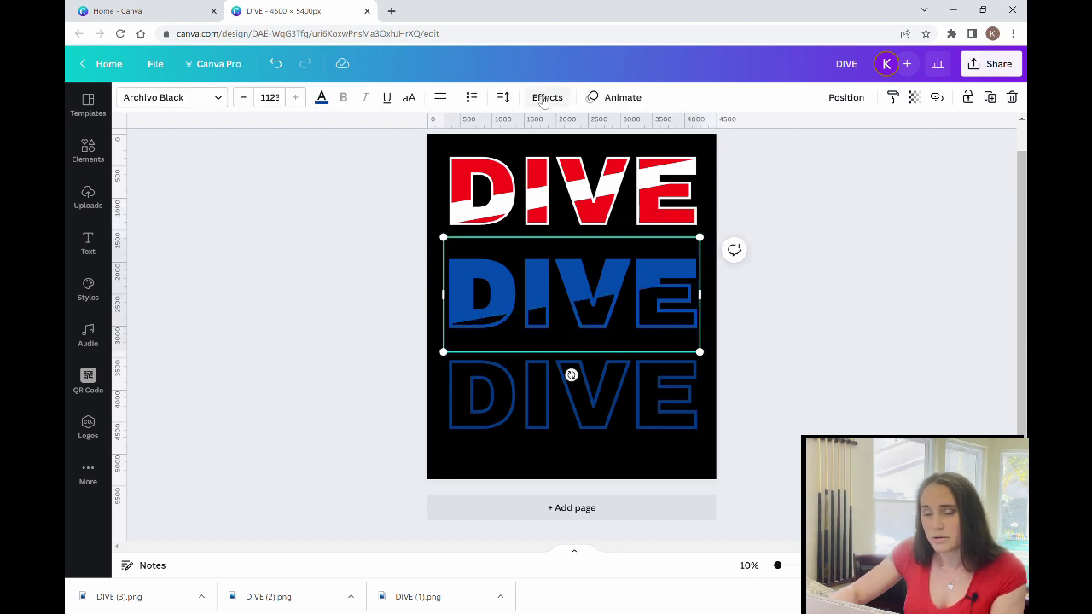
pyautogui.click(323, 98)
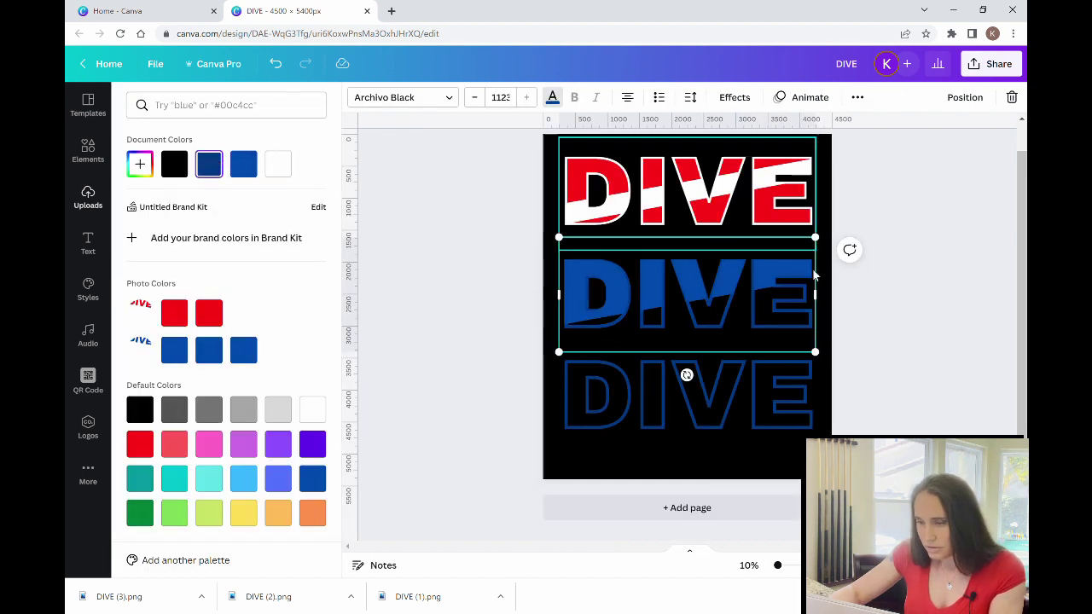
pyautogui.press('Escape')
# Bring the middle navy DIVE outline to the front, over the blue fill.
pyautogui.rightClick(681, 328)
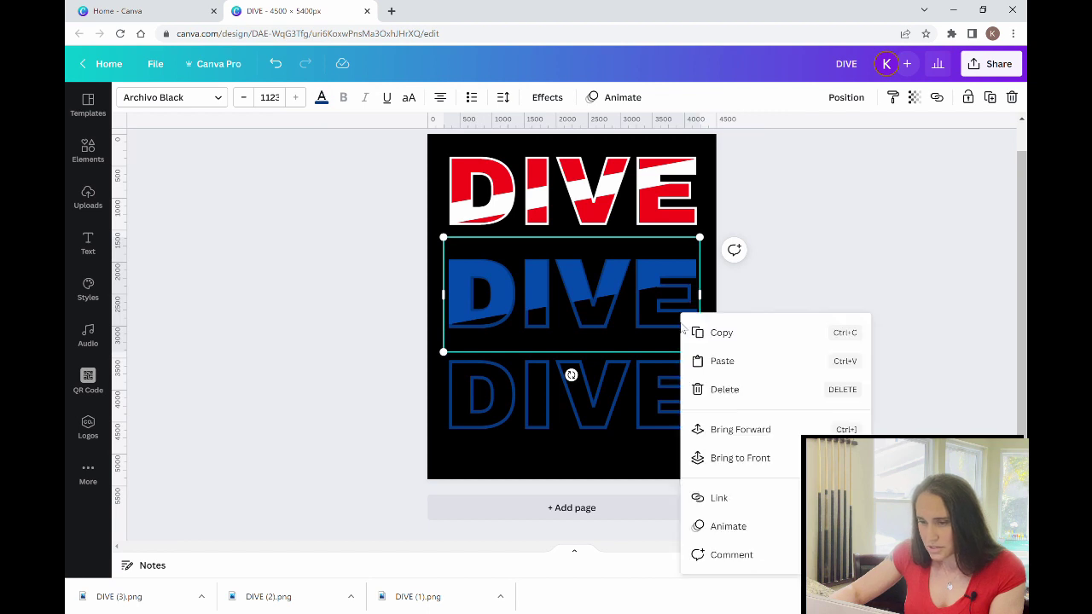
pyautogui.click(770, 467)
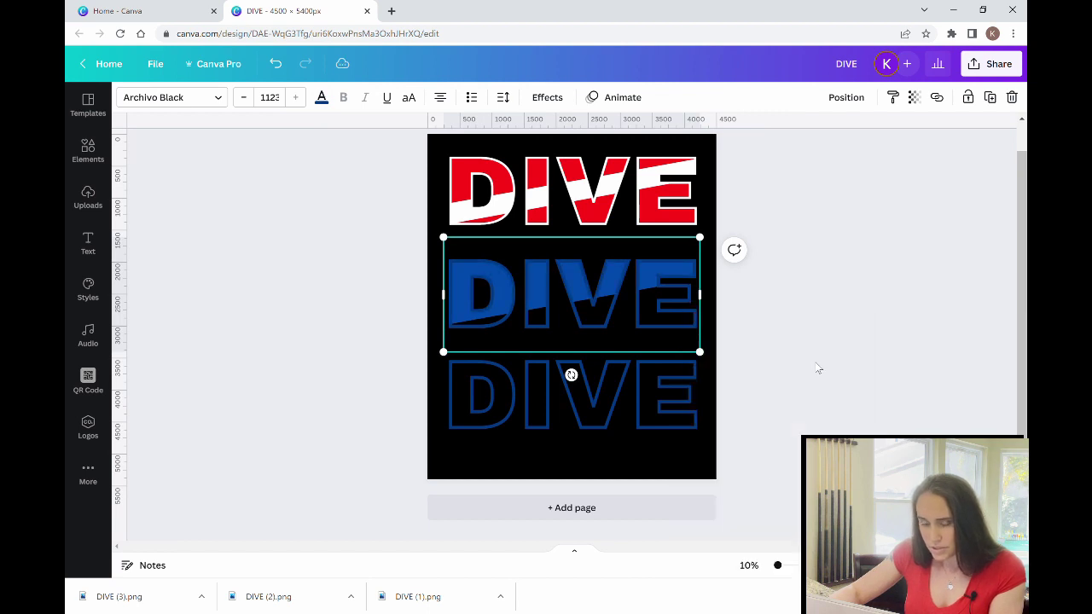
pyautogui.press('Escape')
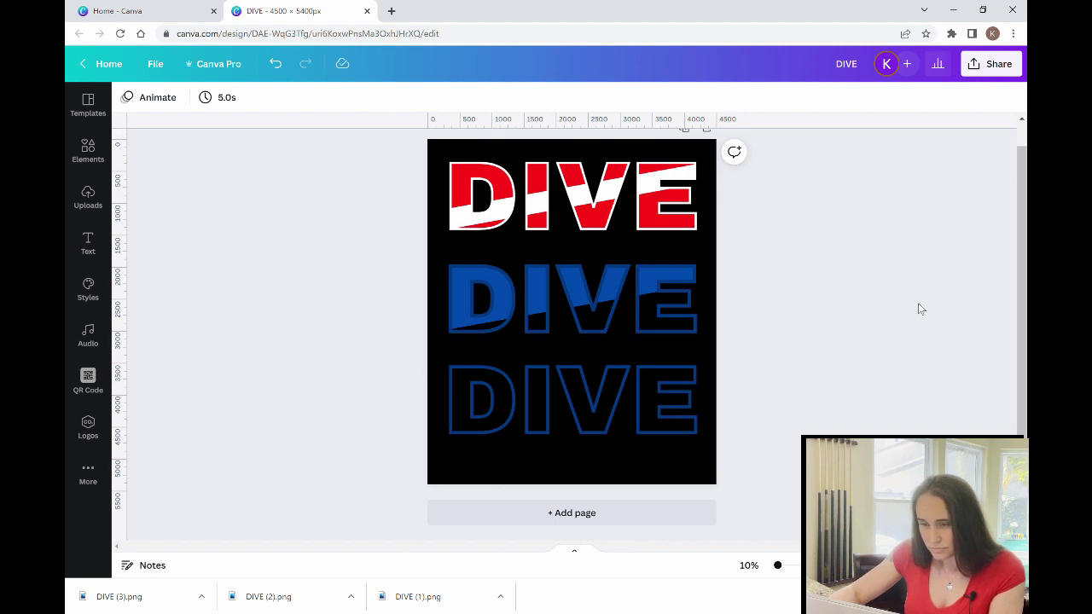
pyautogui.scroll(1, 918, 303)
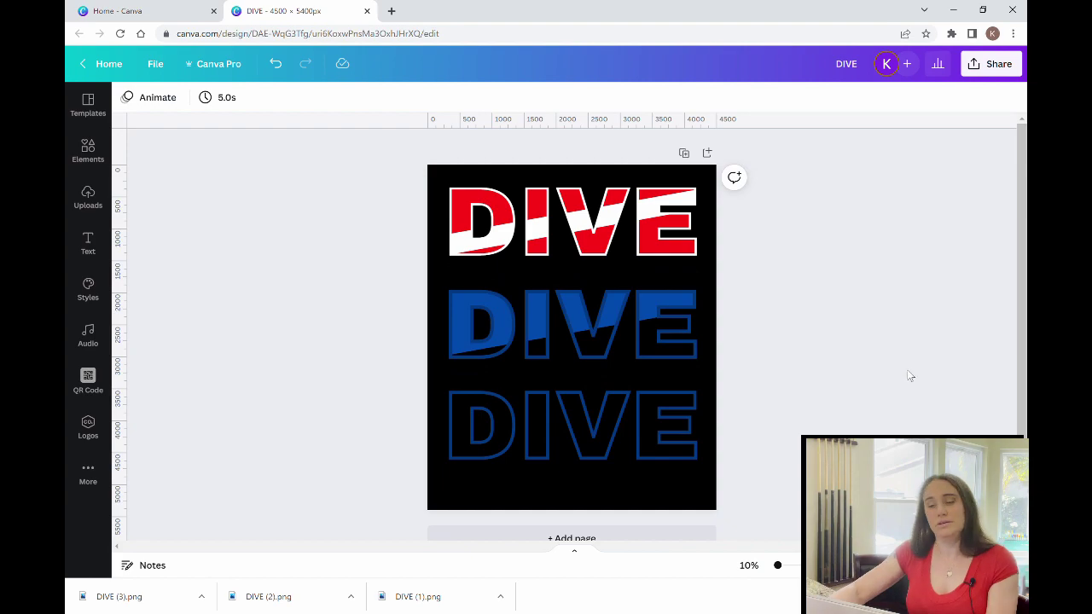